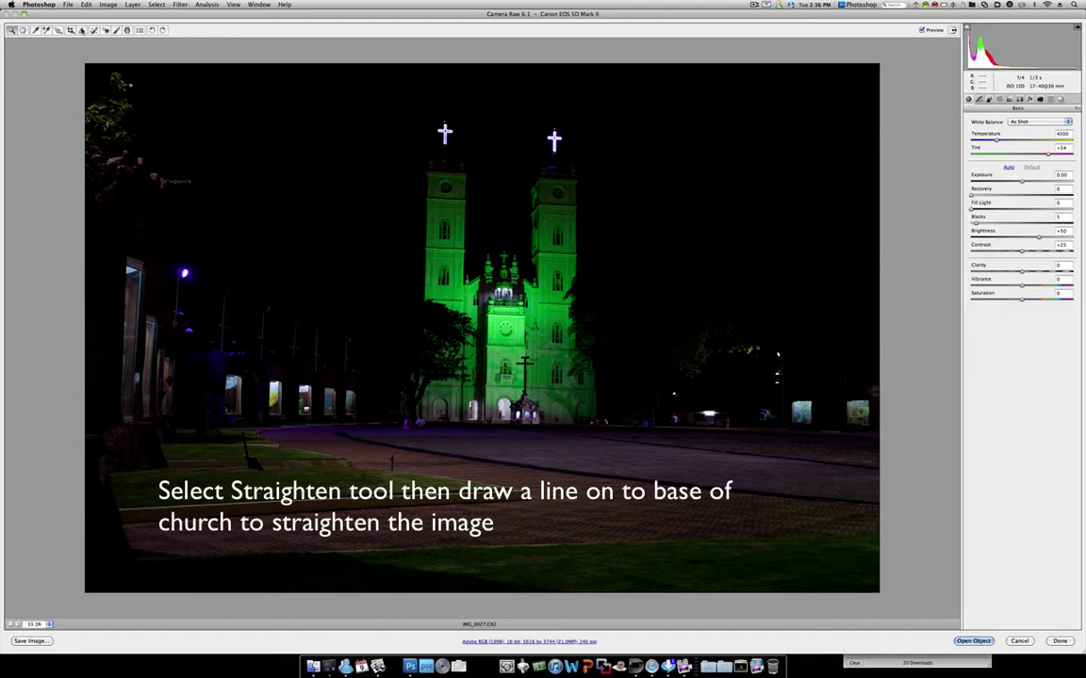
# - Pick the Straighten tool in Camera Raw for the green-lit church photo
pyautogui.click(82, 30)
# - Straighten the photo along the church's base line and set Clarity to +40
pyautogui.moveTo(299, 421); pyautogui.dragTo(798, 431)
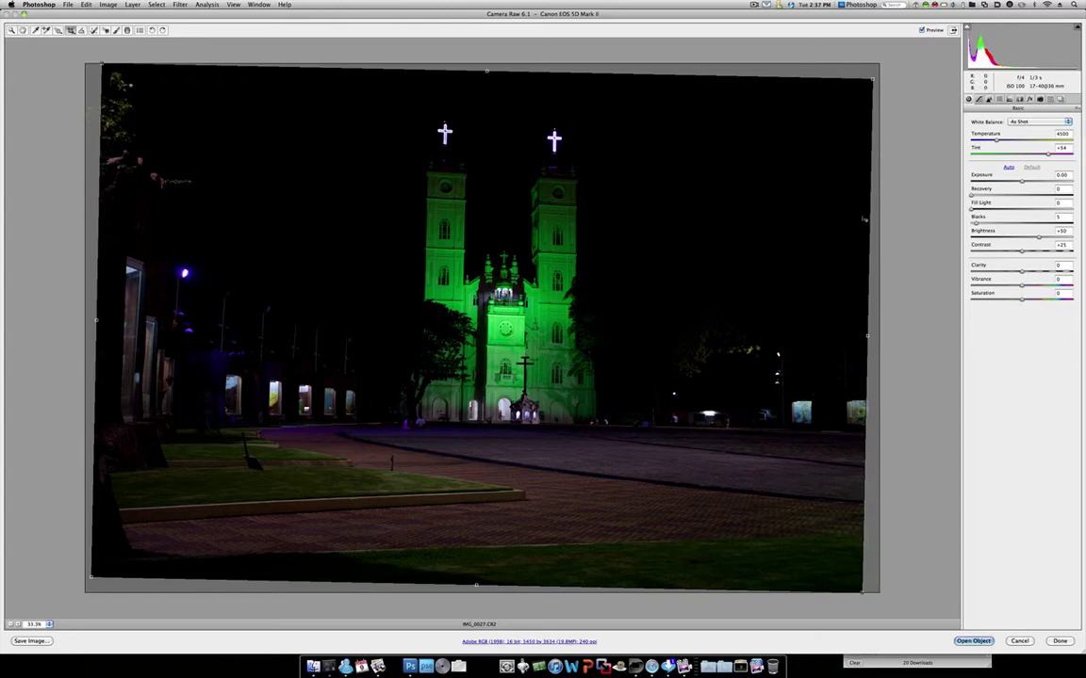
pyautogui.moveTo(1020, 271); pyautogui.dragTo(1041, 271)
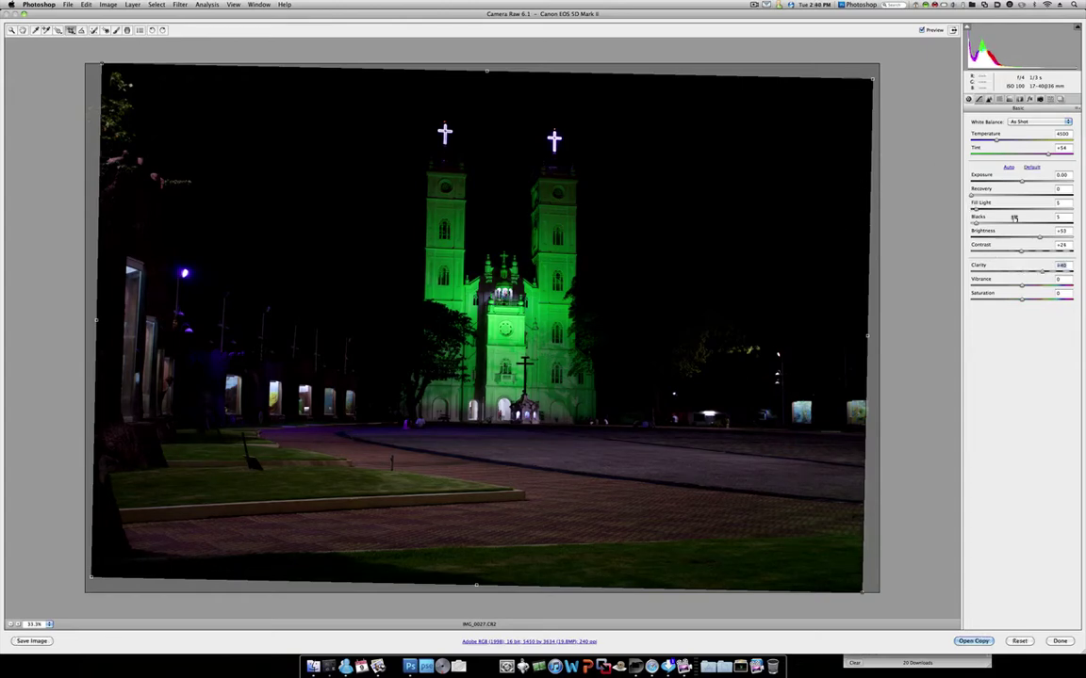
# - Commit the rotated, level crop of the church photo
pyautogui.press('shift')
pyautogui.press('alt')
pyautogui.press('Return')
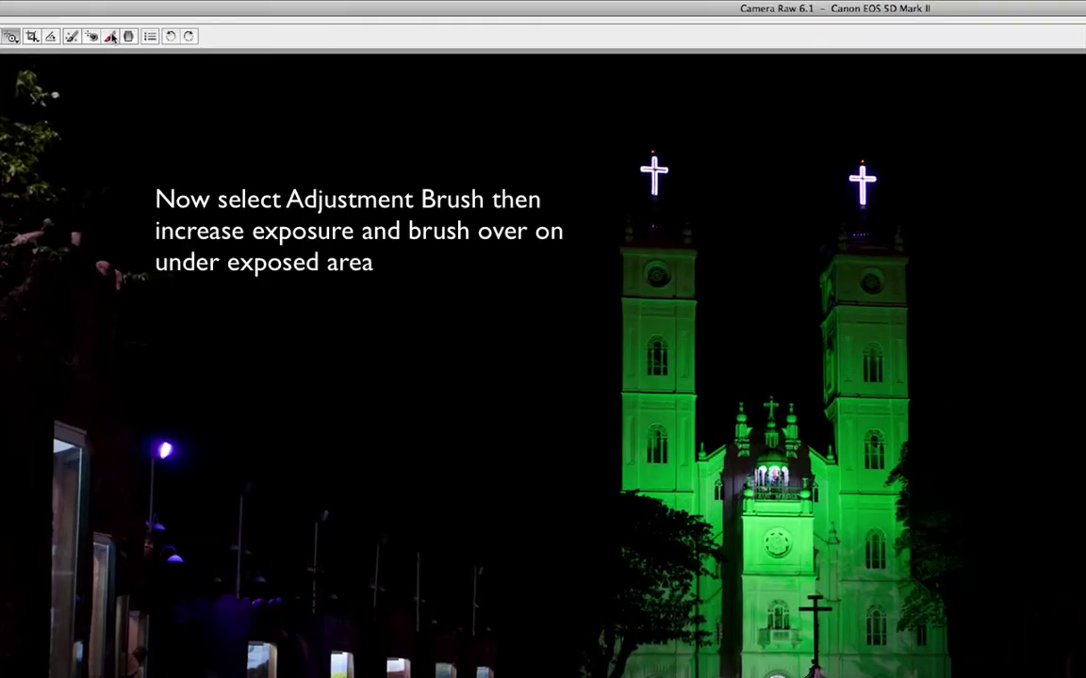
# - Brush +0.50 exposure over the front grass, left buildings and the area beside the church
pyautogui.click(109, 38)
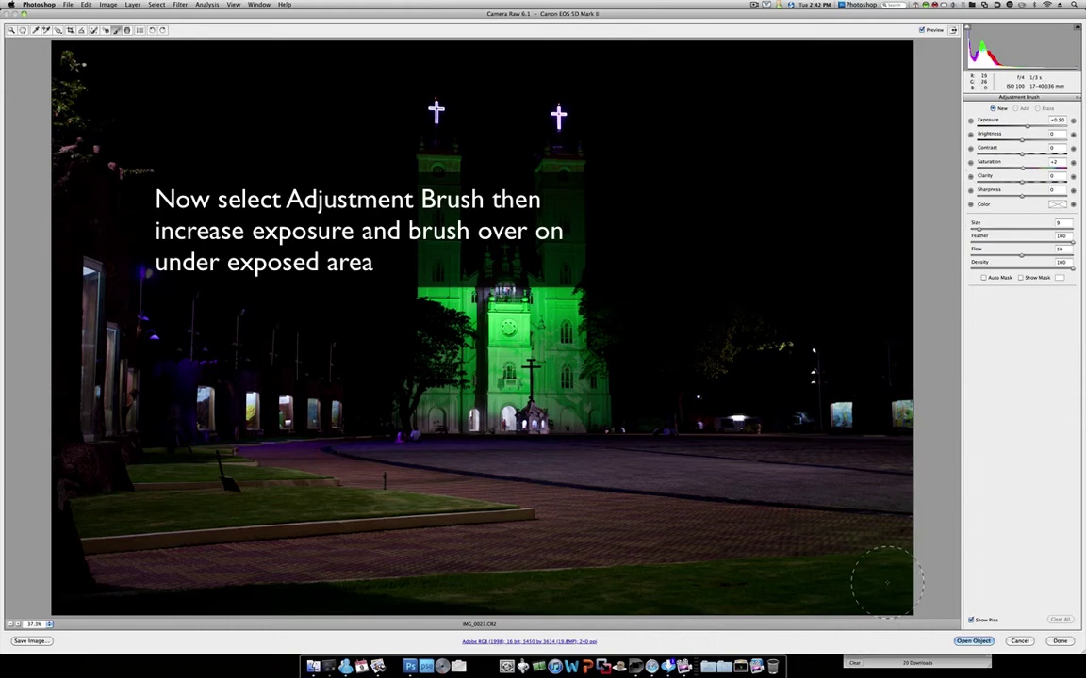
pyautogui.moveTo(886, 583); pyautogui.dragTo(836, 582)
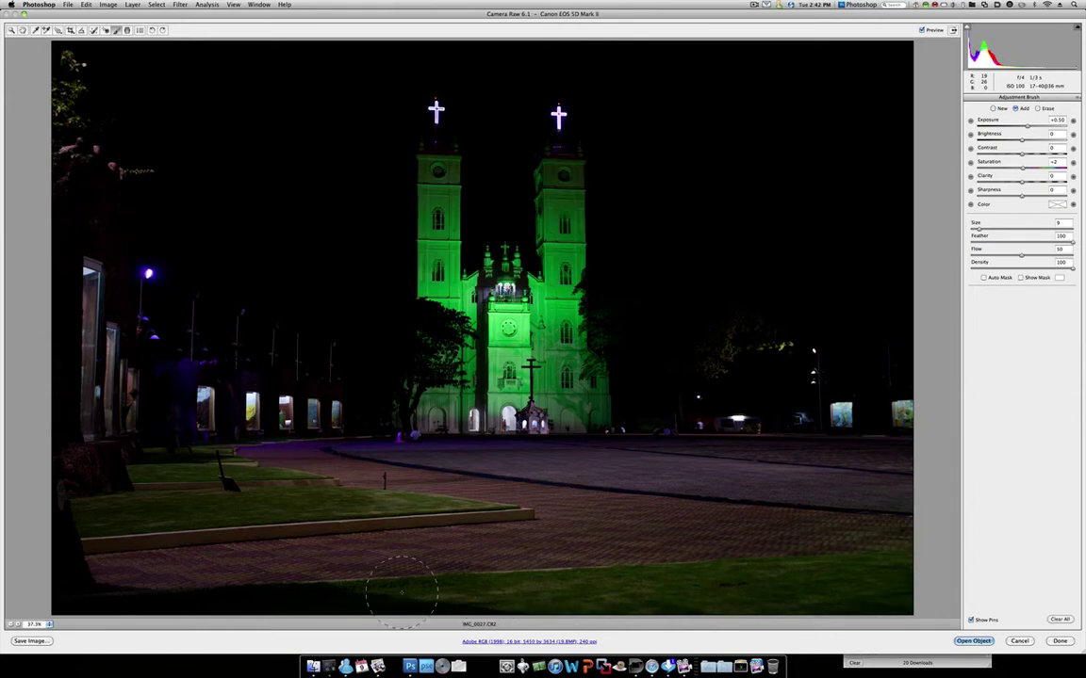
pyautogui.moveTo(650, 591)
pyautogui.mouseDown()
pyautogui.moveTo(110, 590)
pyautogui.moveTo(729, 534)
pyautogui.moveTo(684, 531)
pyautogui.mouseUp()
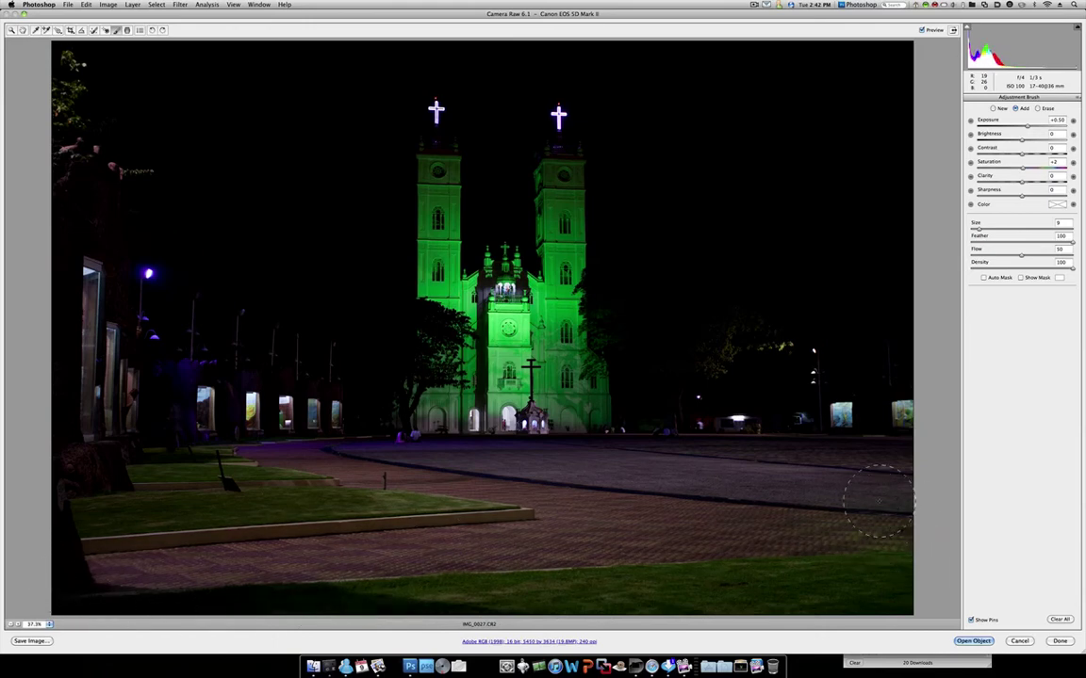
pyautogui.moveTo(341, 511); pyautogui.dragTo(175, 432)
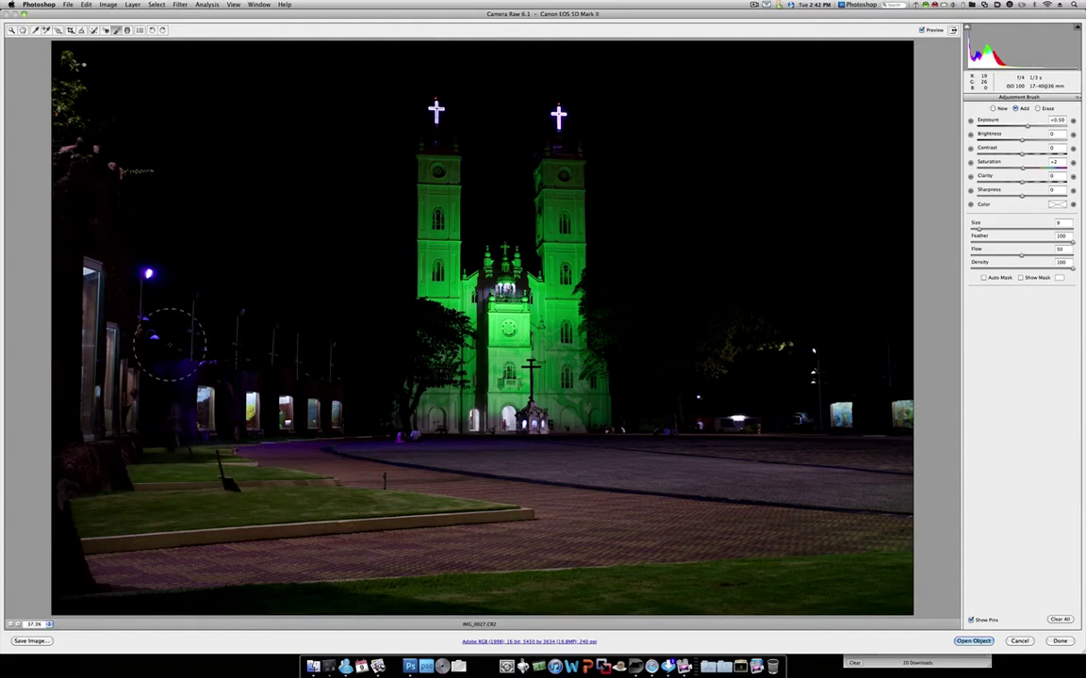
pyautogui.moveTo(170, 344); pyautogui.dragTo(320, 354)
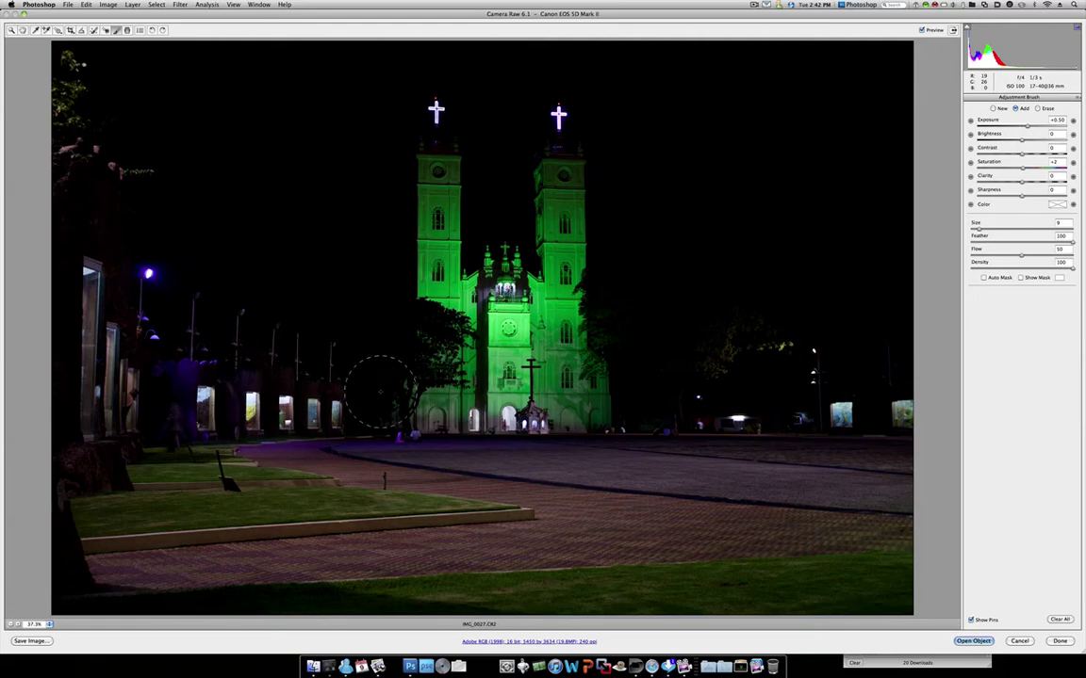
pyautogui.moveTo(381, 391); pyautogui.dragTo(399, 402)
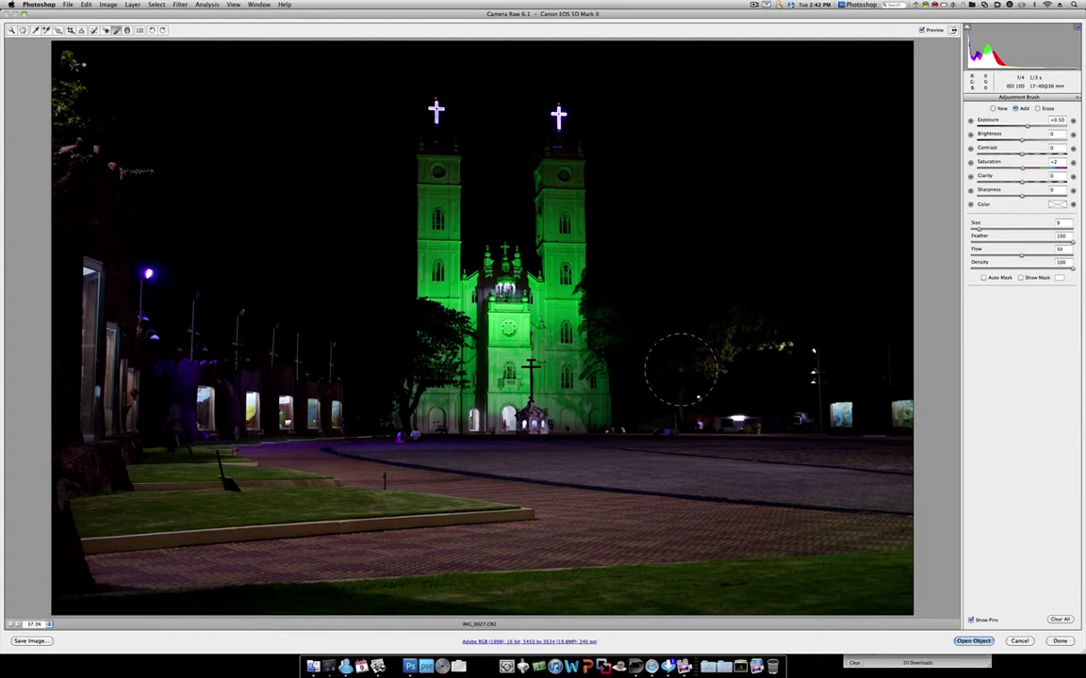
pyautogui.click(893, 576)
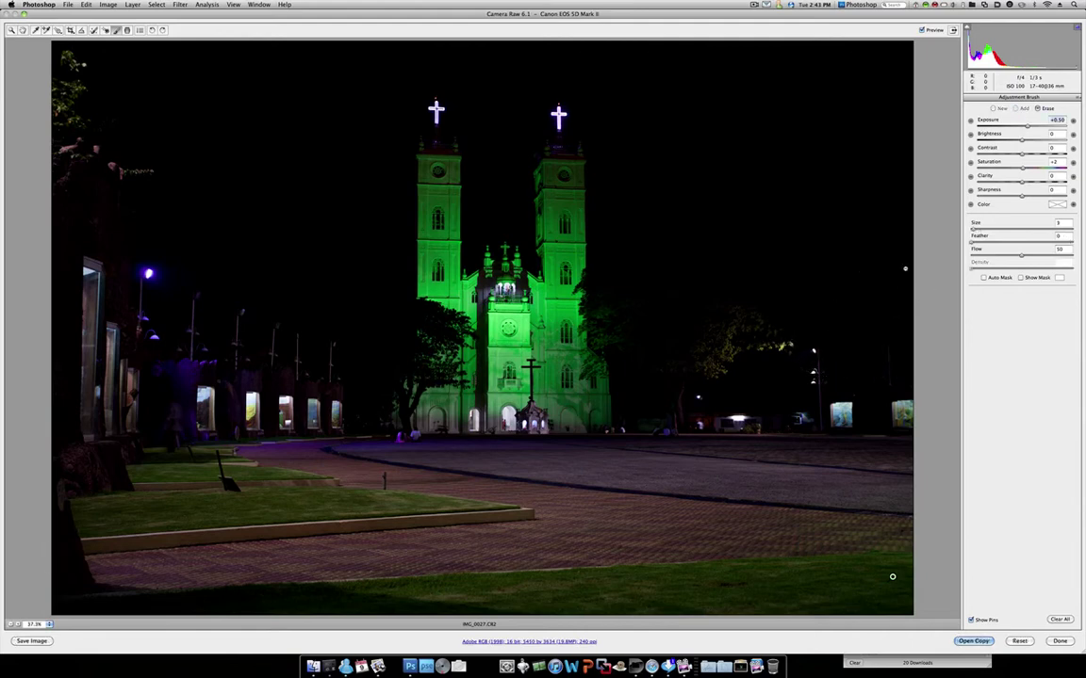
# - Raise the Adjustment Brush exposure to +0.75 and return the brush to Add mode
pyautogui.click(1036, 108)
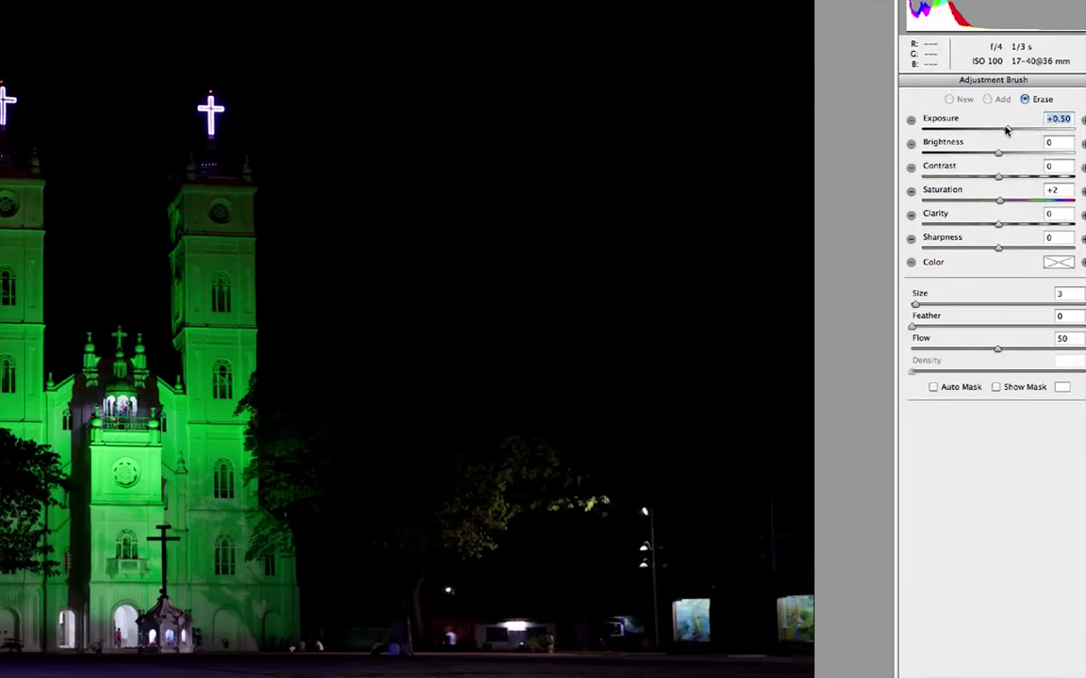
pyautogui.moveTo(1008, 132); pyautogui.dragTo(1014, 133)
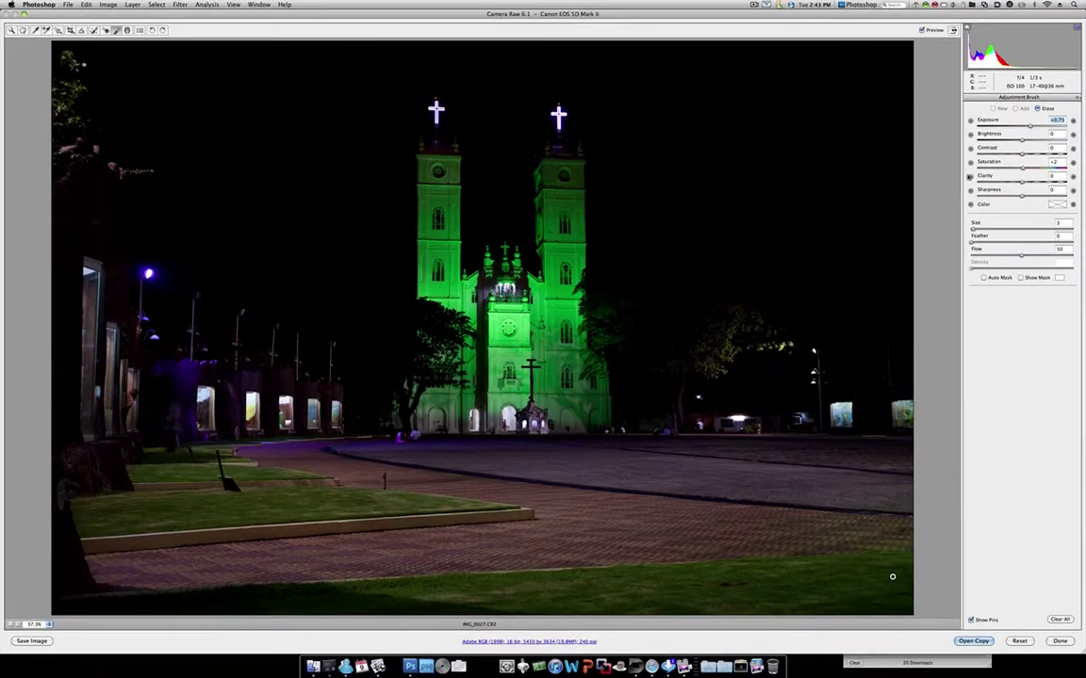
pyautogui.press('alt')
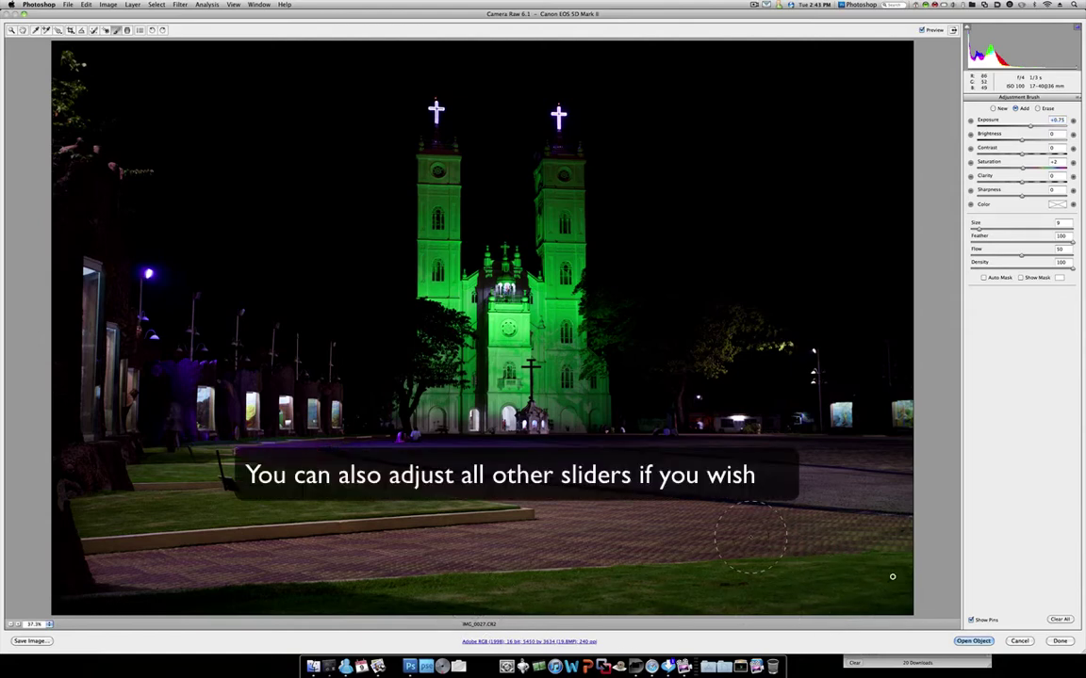
# - Leave the Adjustment Brush and return to the Basic panel's global settings
pyautogui.press('alt')
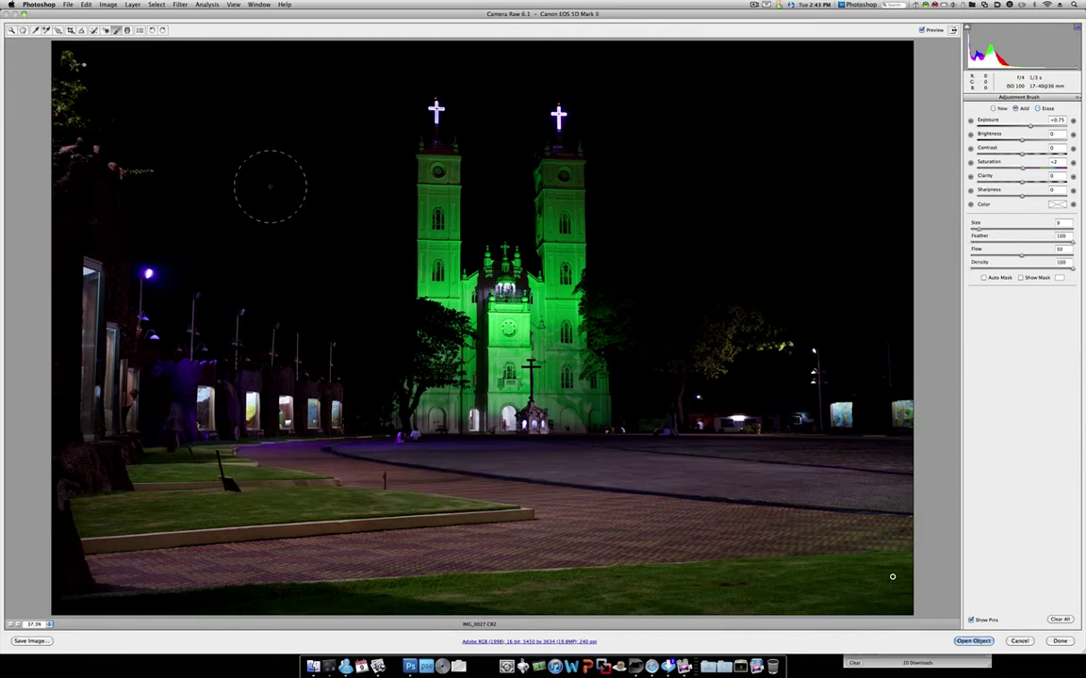
pyautogui.press('alt')
pyautogui.press('alt')
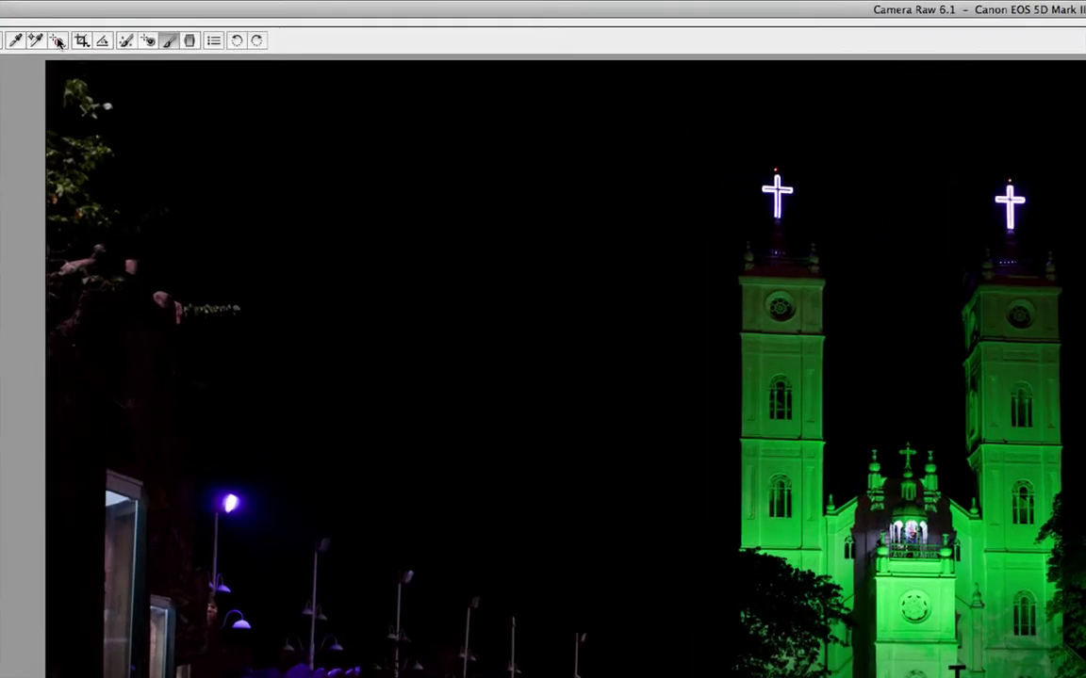
pyautogui.click(58, 42)
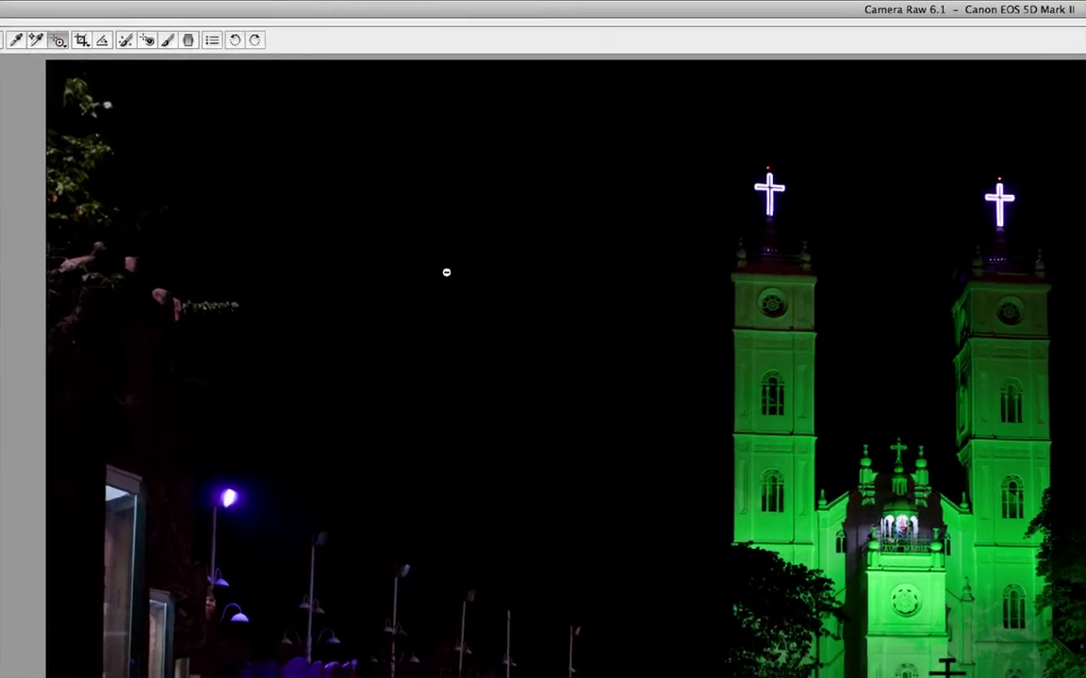
pyautogui.press('alt')
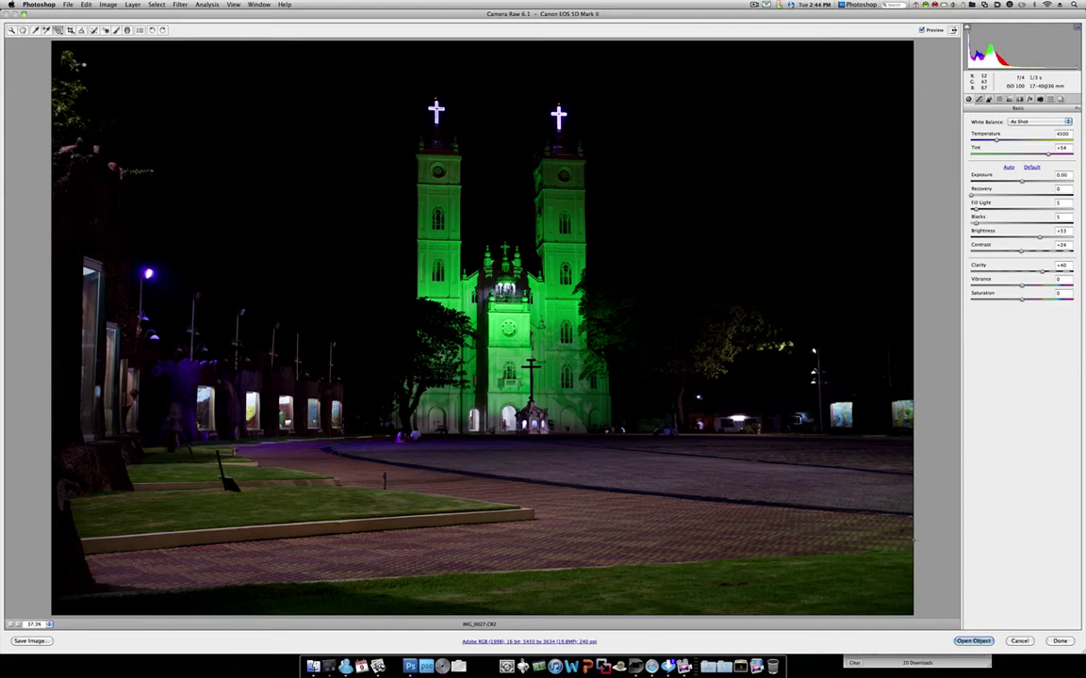
# - Open the edited photo into Photoshop as a smart object via Open Object
pyautogui.press('alt')
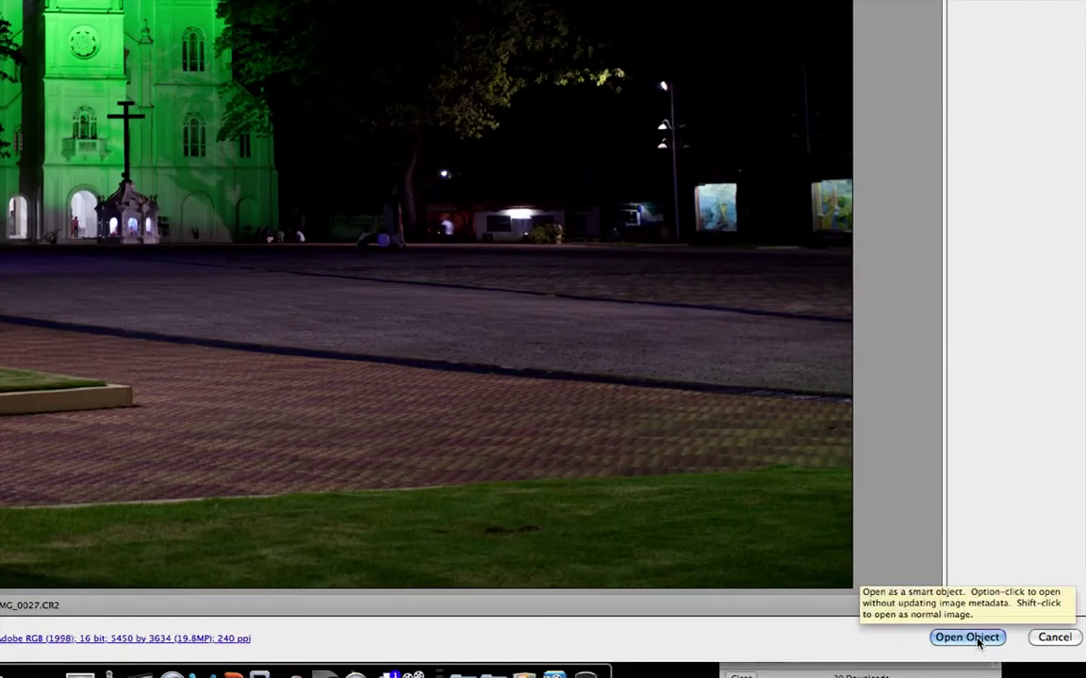
pyautogui.click(980, 641)
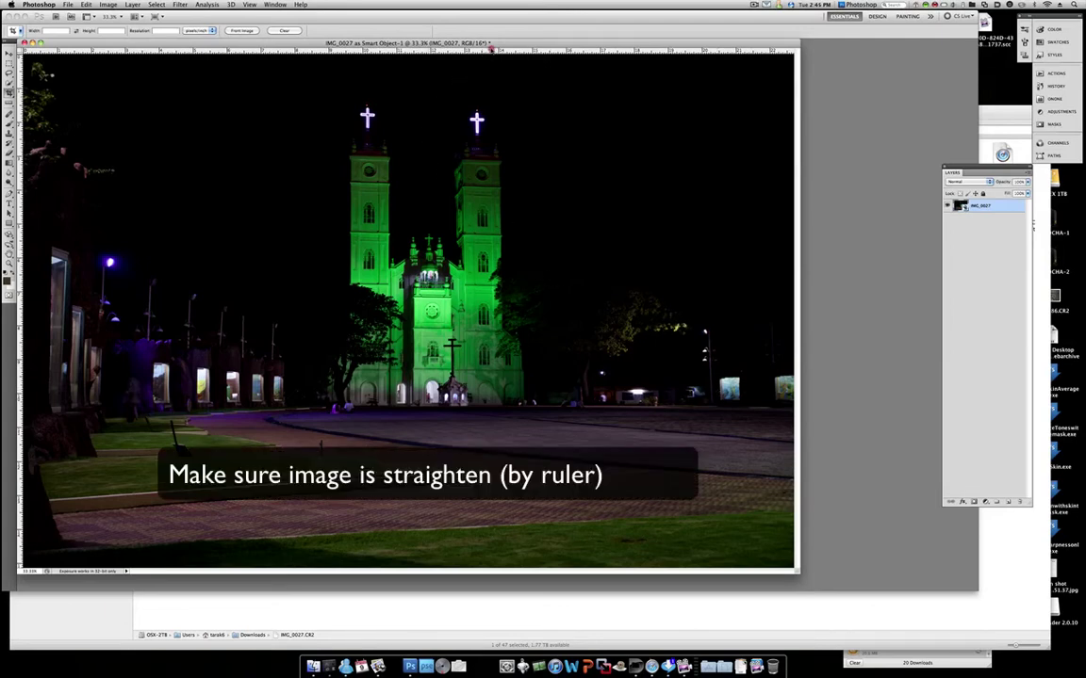
pyautogui.moveTo(490, 48); pyautogui.dragTo(523, 405)
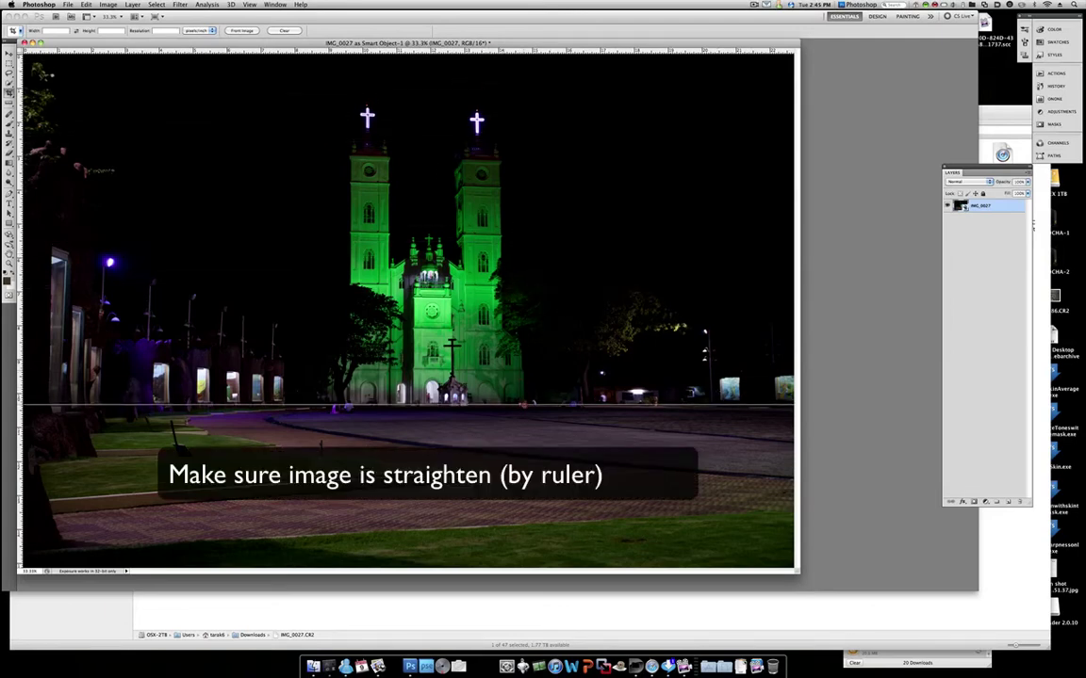
pyautogui.moveTo(523, 406); pyautogui.dragTo(488, 38)
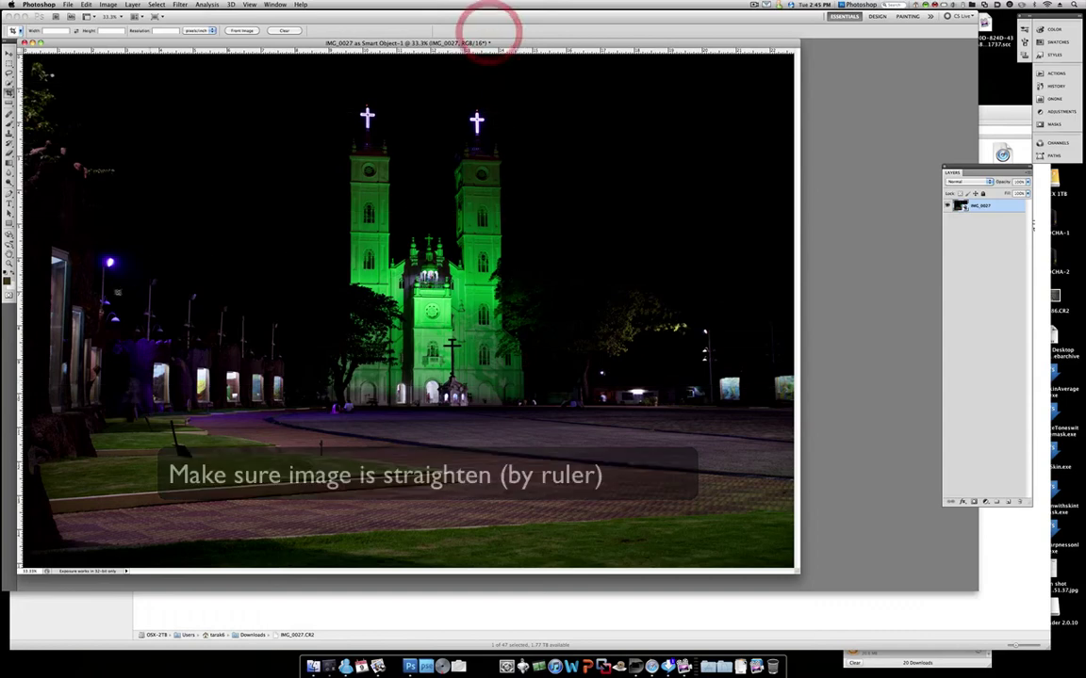
pyautogui.moveTo(17, 259); pyautogui.dragTo(349, 320)
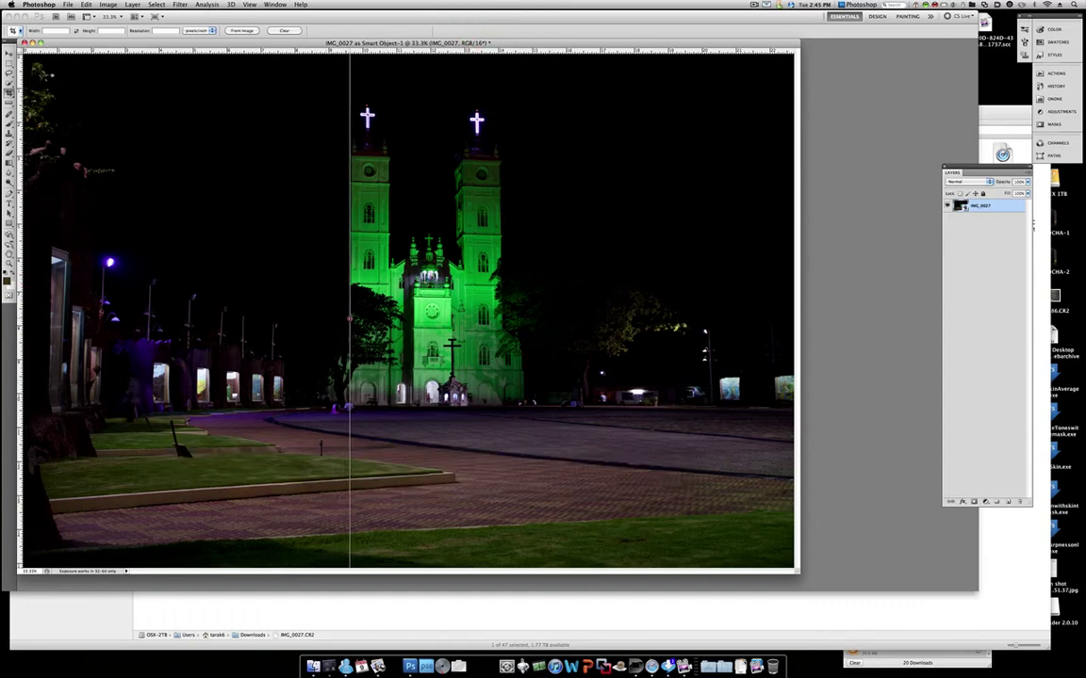
pyautogui.moveTo(350, 321); pyautogui.dragTo(9, 273)
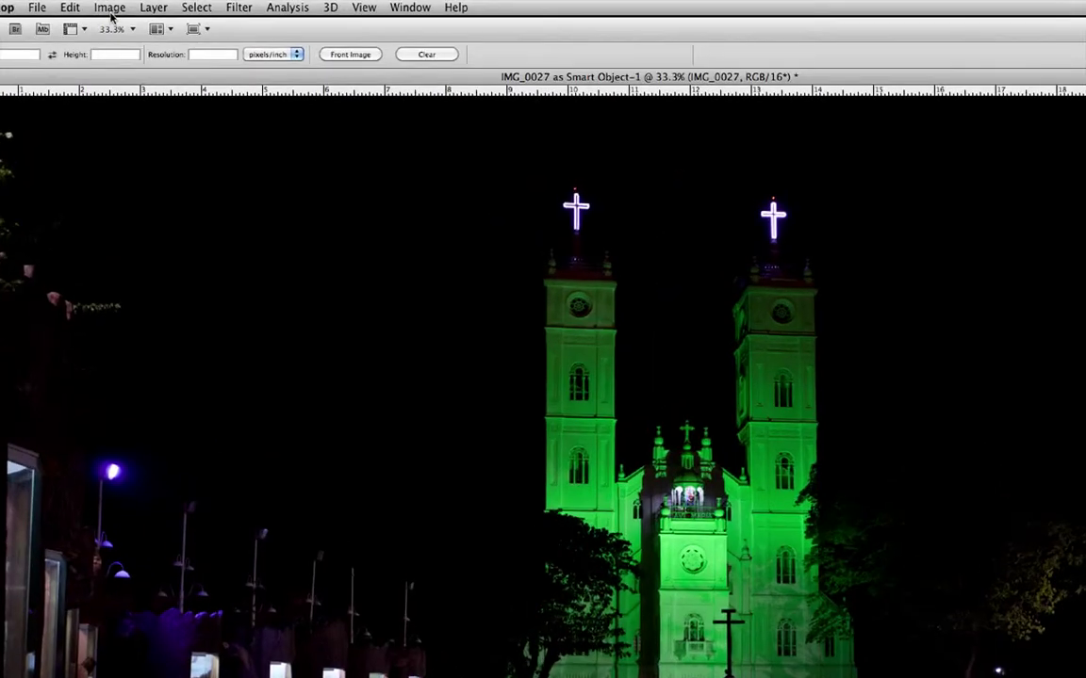
# - Bring up Shadows/Highlights from Image > Adjustments, keeping Shadows Amount at 35%
pyautogui.click(110, 10)
pyautogui.moveTo(135, 55)
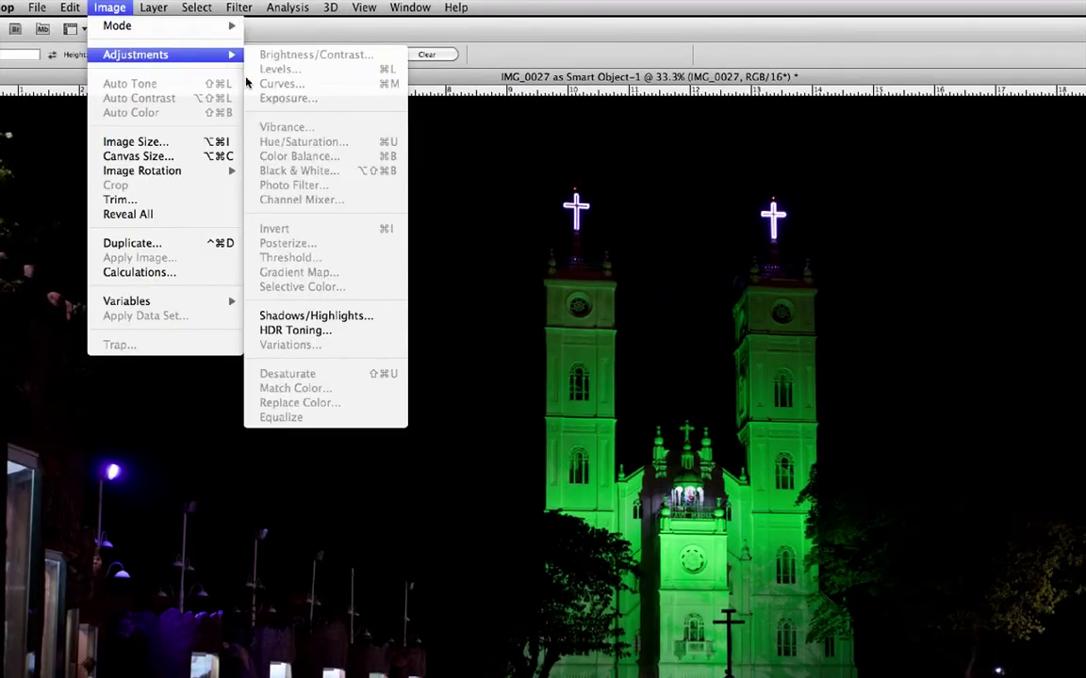
pyautogui.click(338, 319)
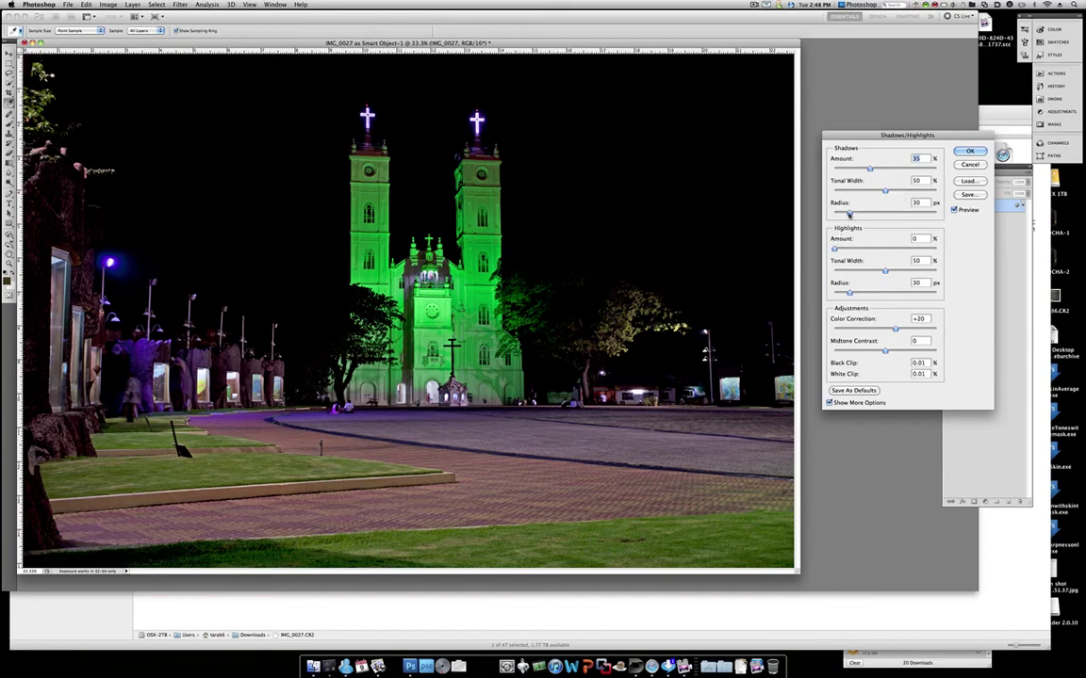
# - Set Shadows Radius to 118 px and Highlights Amount to 45%
pyautogui.moveTo(849, 214); pyautogui.dragTo(857, 215)
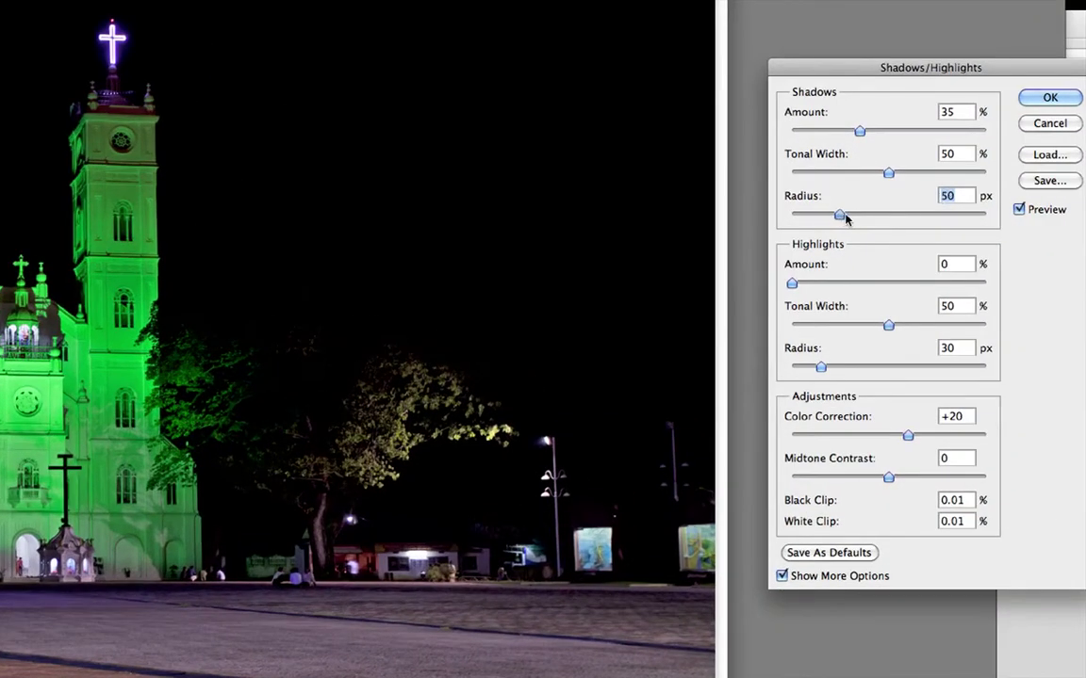
pyautogui.moveTo(846, 219); pyautogui.dragTo(896, 222)
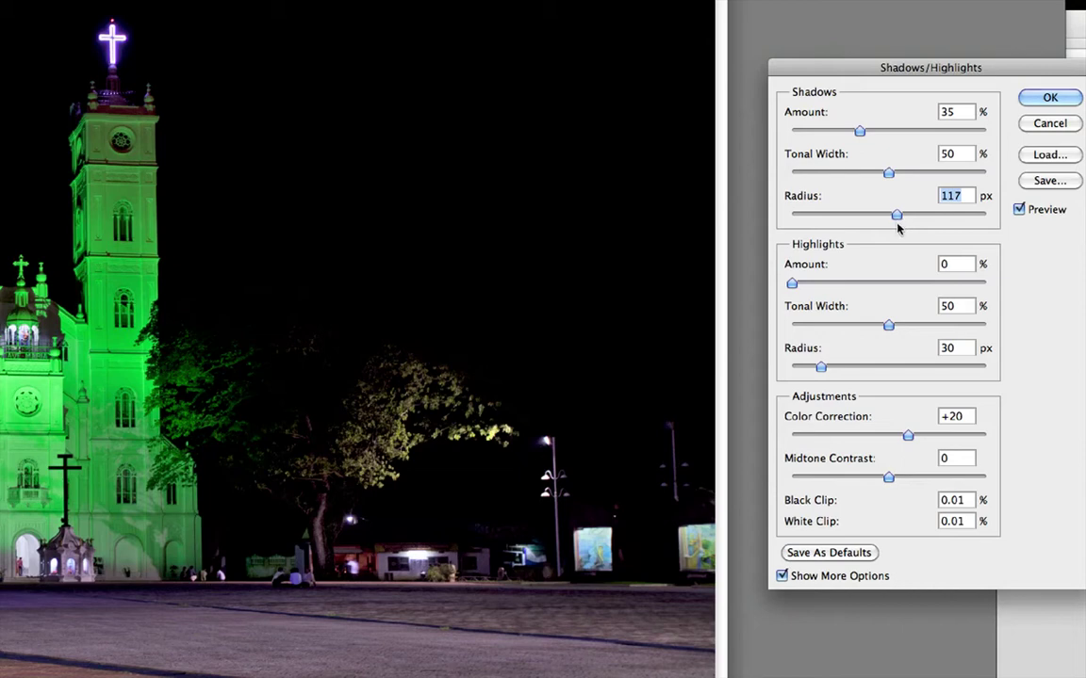
pyautogui.moveTo(897, 226); pyautogui.dragTo(897, 229)
pyautogui.doubleClick(951, 264)
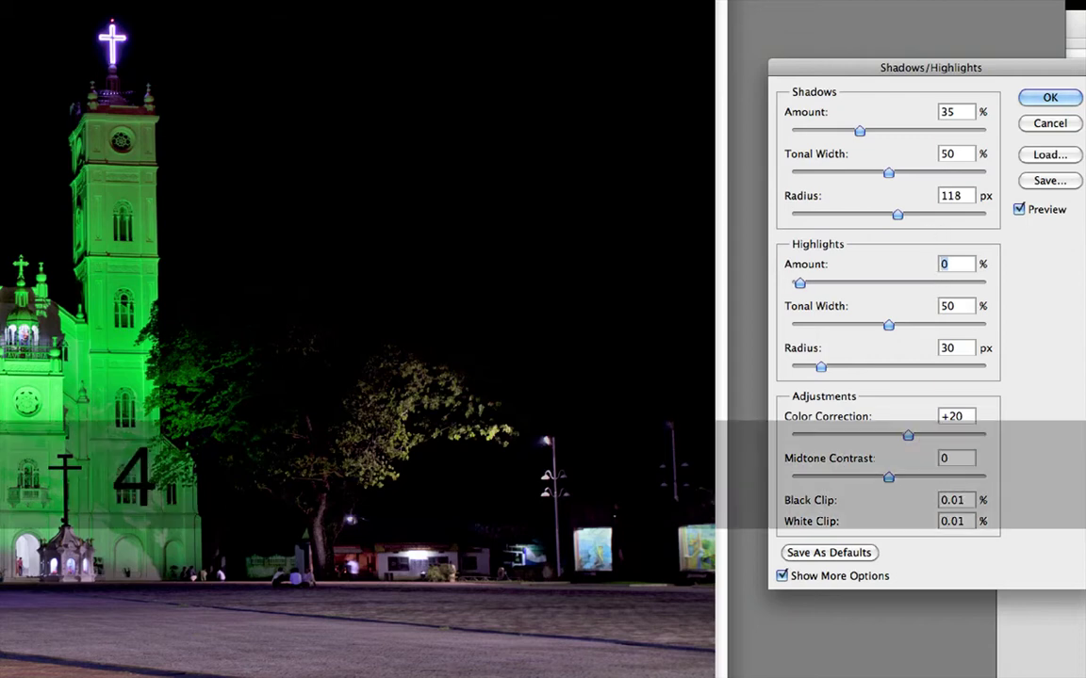
pyautogui.write('45')
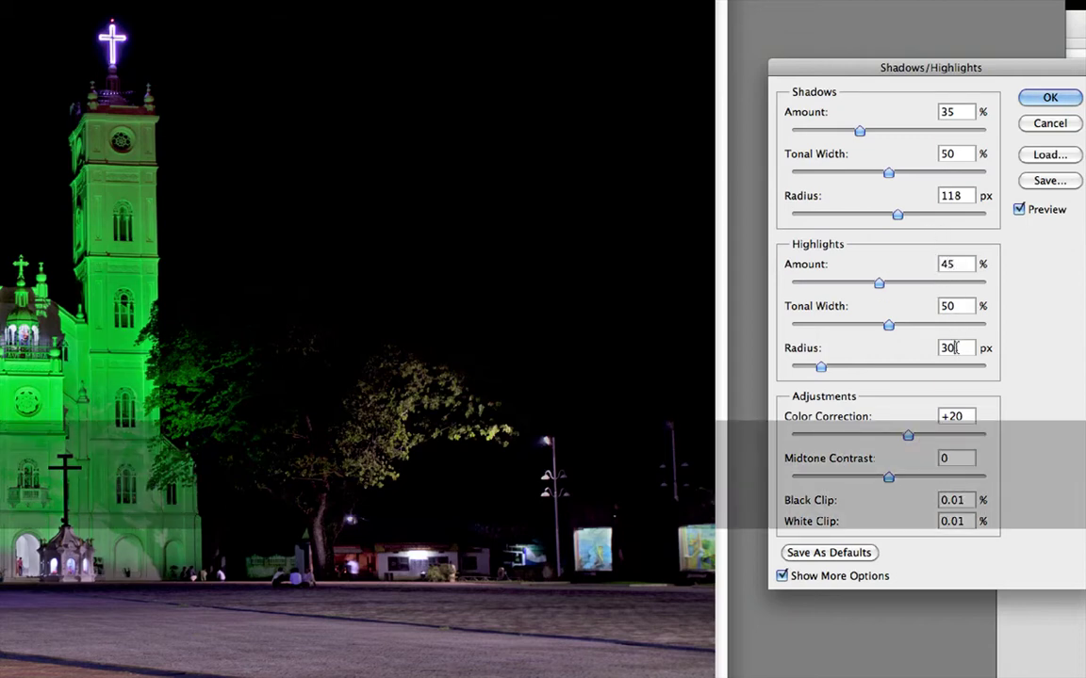
# - Set Highlights Radius to 73 px and Midtone Contrast to +21
pyautogui.doubleClick(946, 348)
pyautogui.write('7')
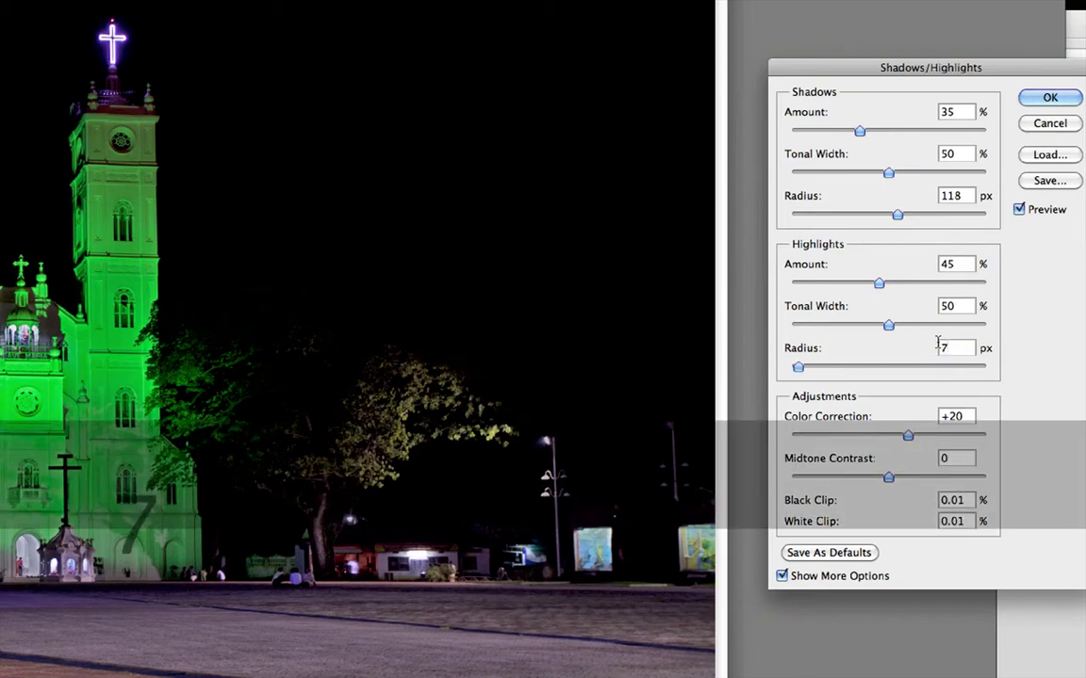
pyautogui.write('3')
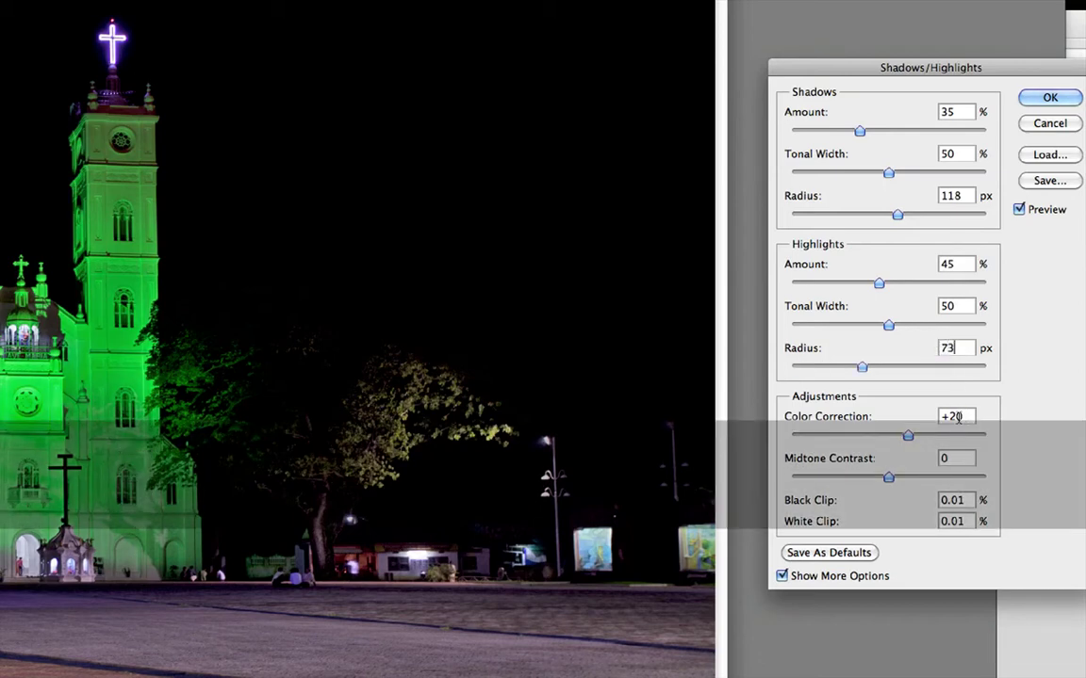
pyautogui.doubleClick(942, 458)
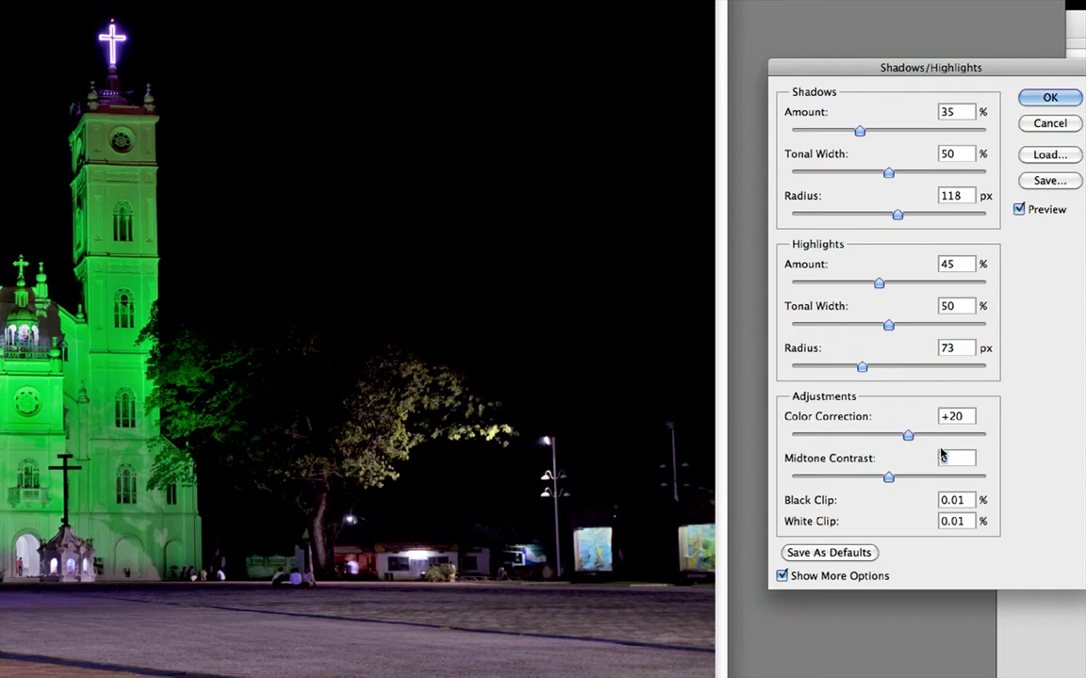
pyautogui.moveTo(888, 477); pyautogui.dragTo(908, 481)
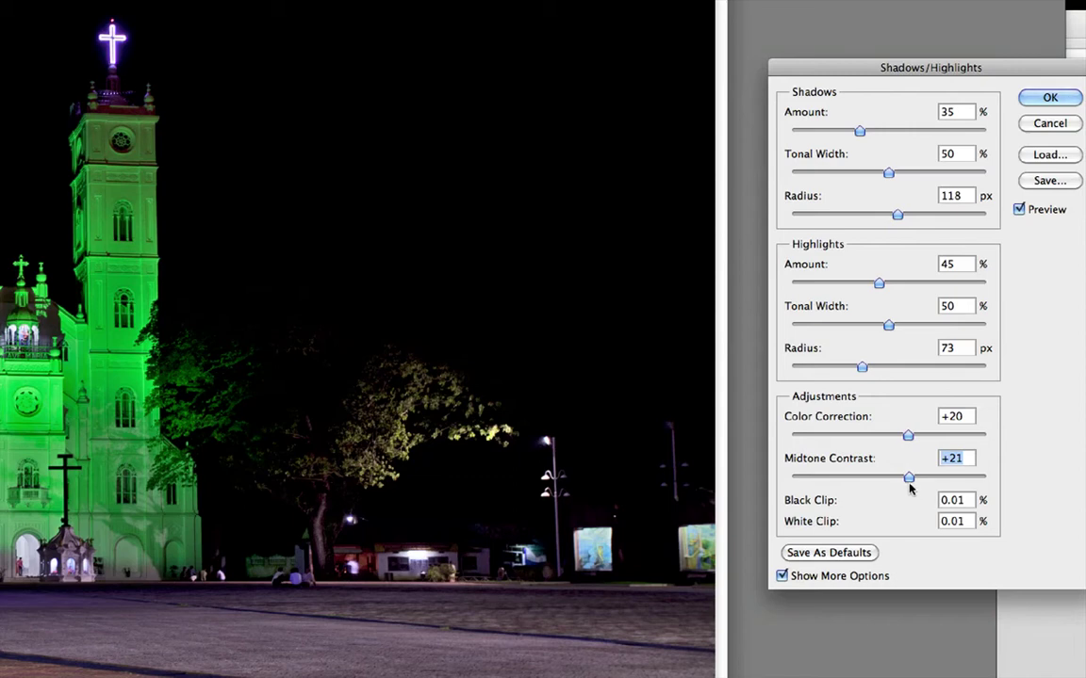
pyautogui.press('alt')
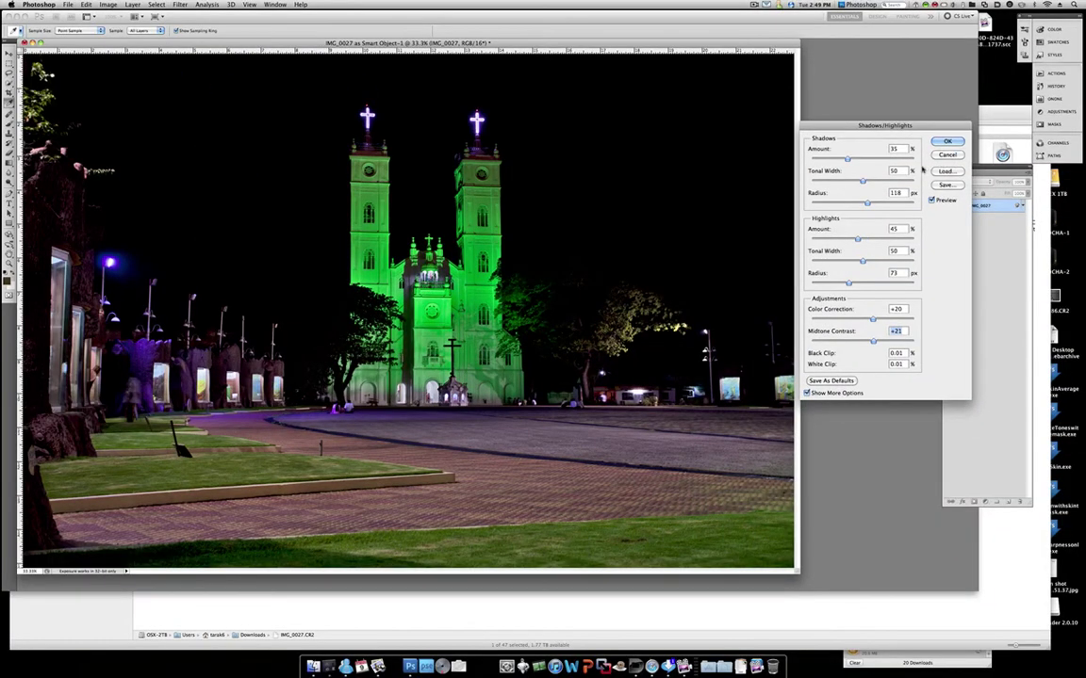
# - Apply Shadows/Highlights, then sharpen with Unsharp Mask at 26%, radius 98 px, threshold 3
pyautogui.click(948, 142)
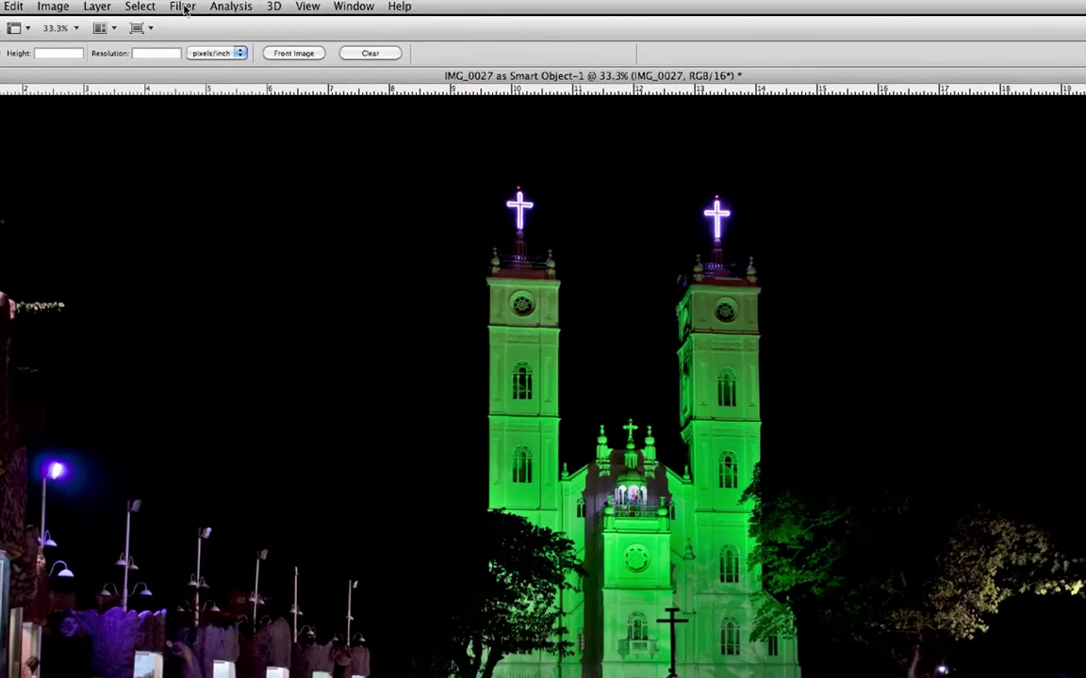
pyautogui.click(183, 6)
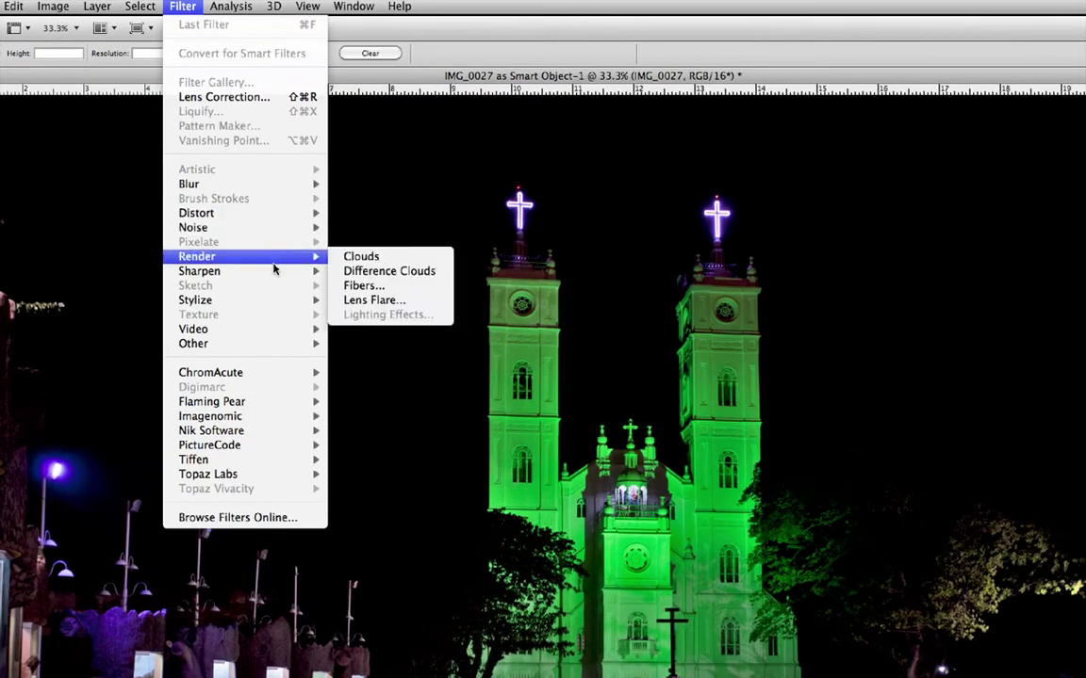
pyautogui.moveTo(200, 270)
pyautogui.click(374, 331)
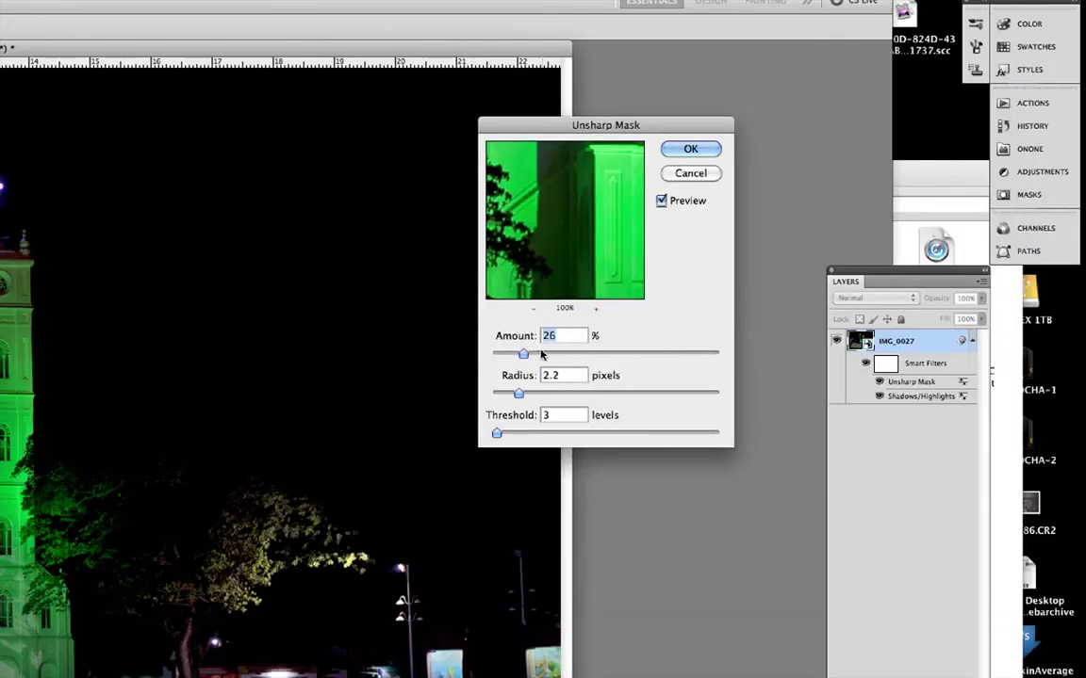
pyautogui.moveTo(519, 394)
pyautogui.mouseDown()
pyautogui.moveTo(649, 399)
pyautogui.moveTo(689, 413)
pyautogui.moveTo(692, 396)
pyautogui.mouseUp()
pyautogui.moveTo(609, 294)
pyautogui.mouseDown()
pyautogui.moveTo(606, 266)
pyautogui.moveTo(625, 337)
pyautogui.moveTo(569, 368)
pyautogui.mouseUp()
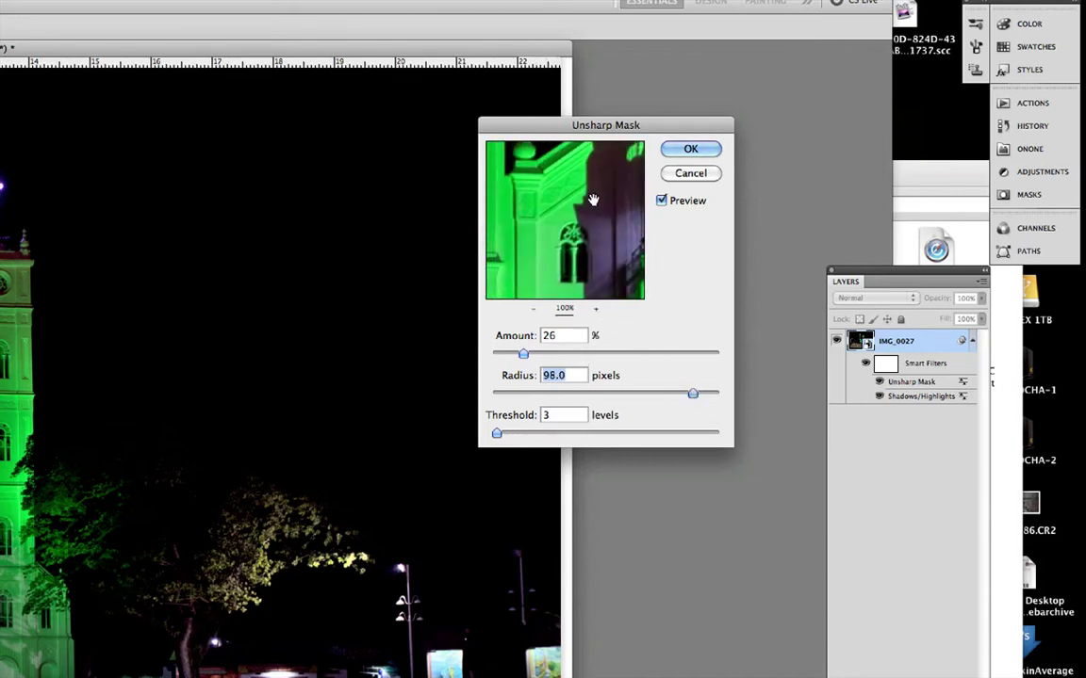
pyautogui.moveTo(589, 264); pyautogui.dragTo(524, 308)
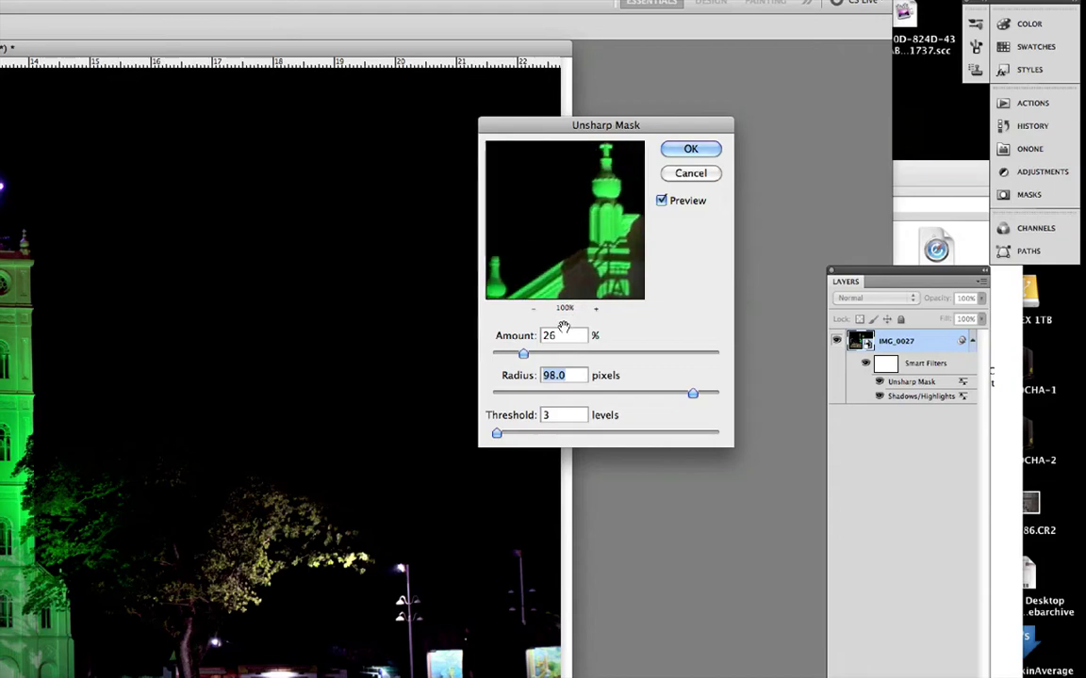
pyautogui.click(691, 149)
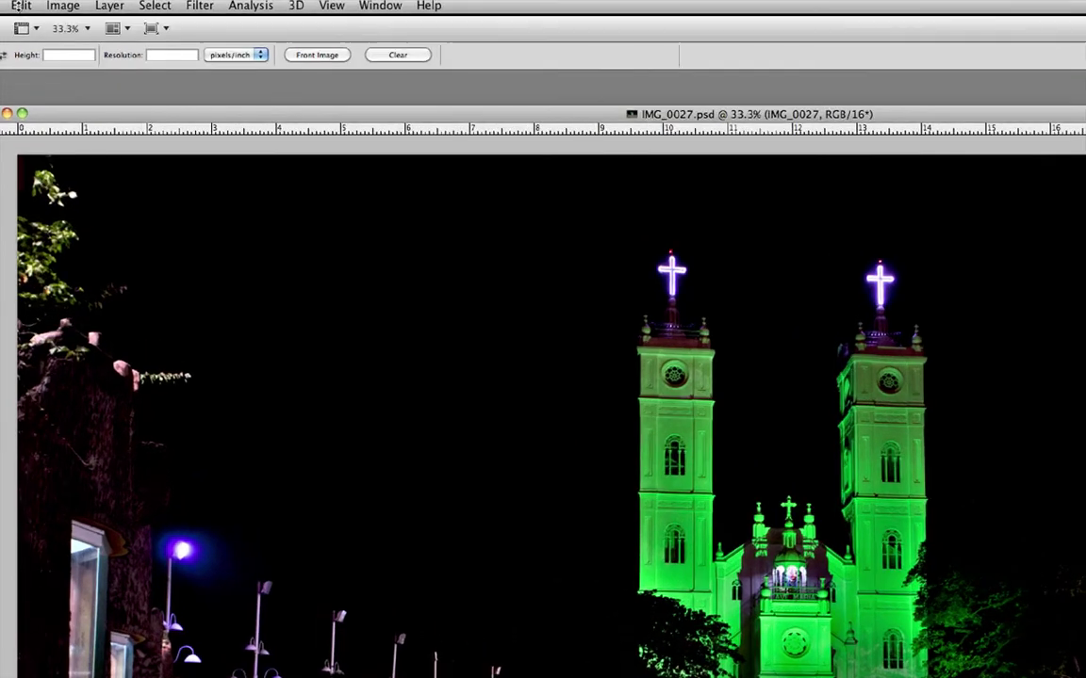
# - Narrow the photo's bottom with a Perspective transform to straighten the towers, then crop off transparent edges
pyautogui.click(20, 5)
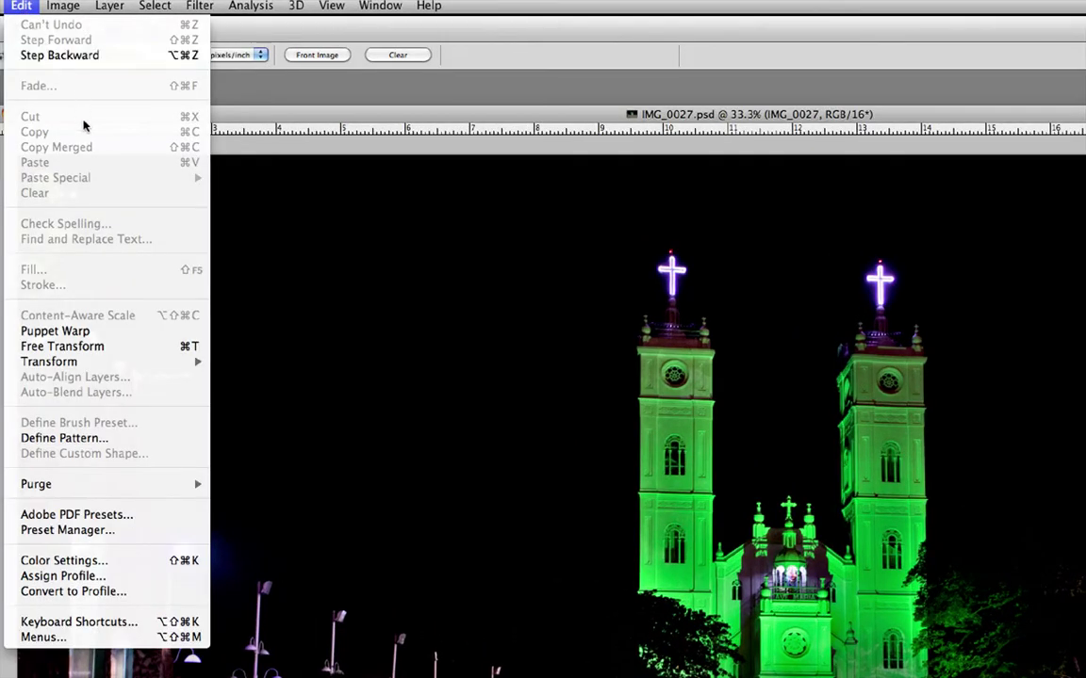
pyautogui.moveTo(49, 362)
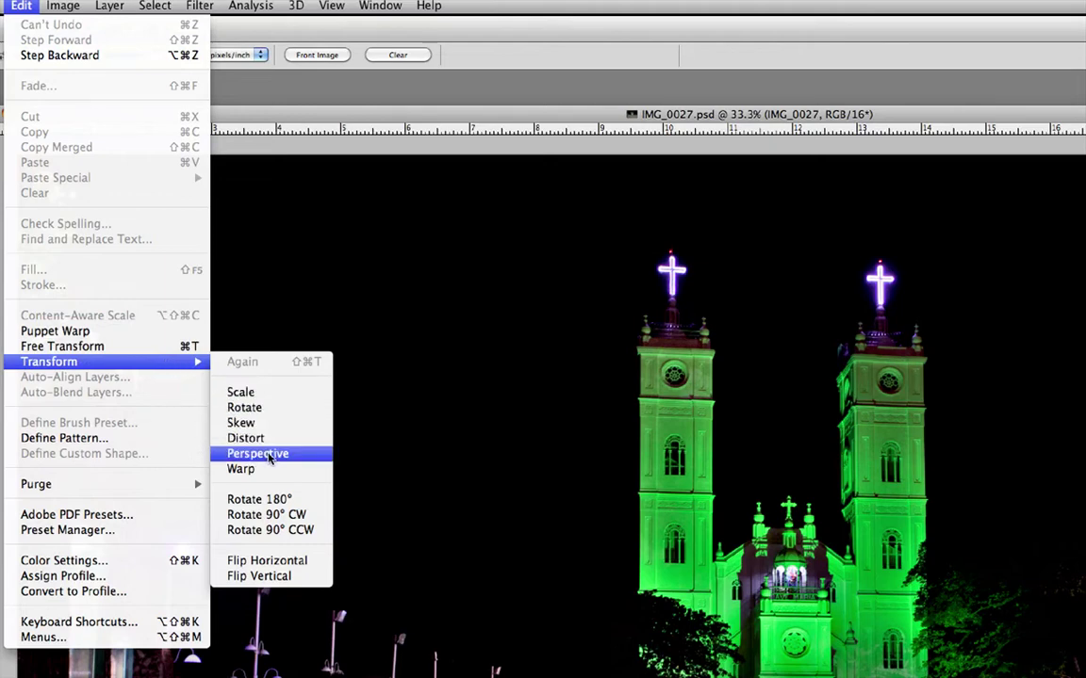
pyautogui.click(269, 456)
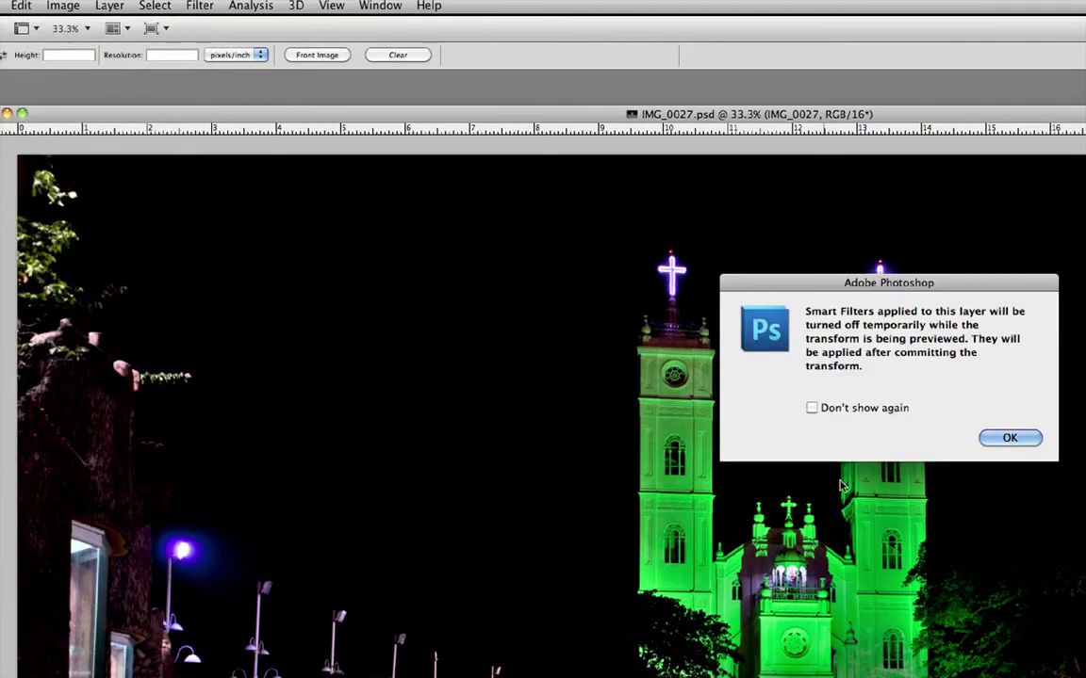
pyautogui.click(1011, 438)
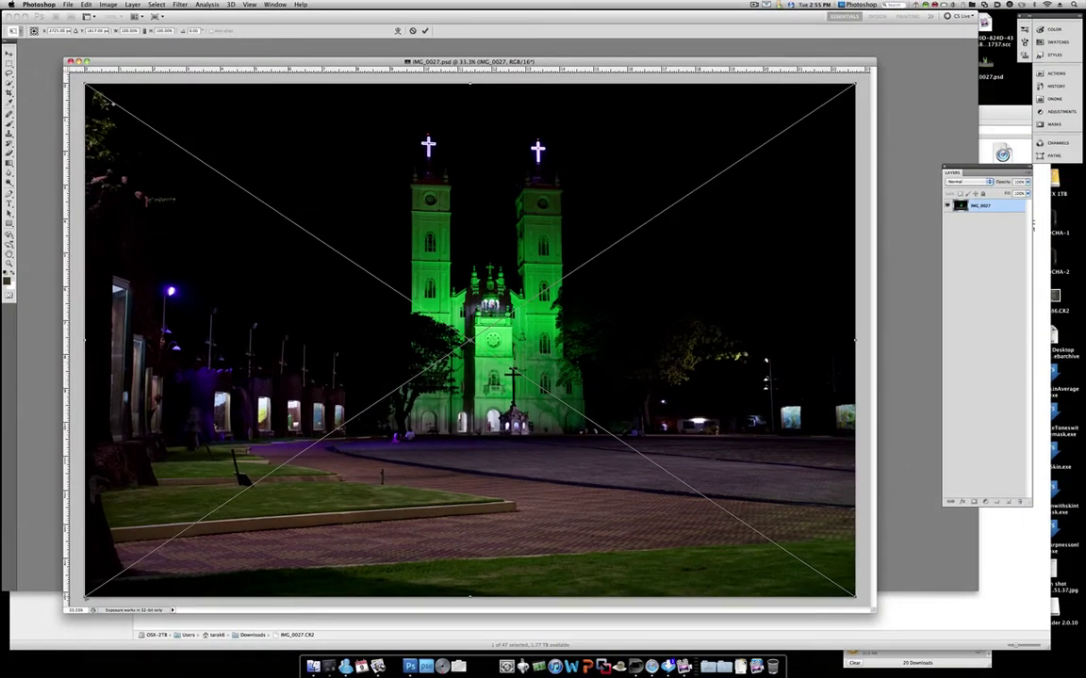
pyautogui.moveTo(85, 596); pyautogui.dragTo(96, 595)
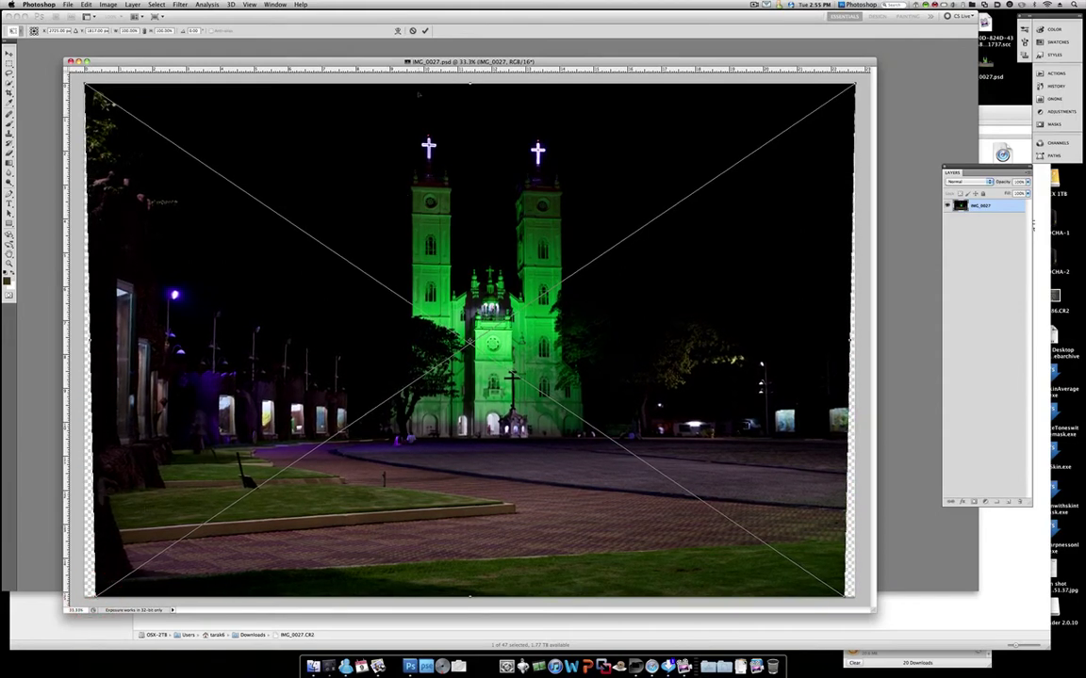
pyautogui.click(426, 30)
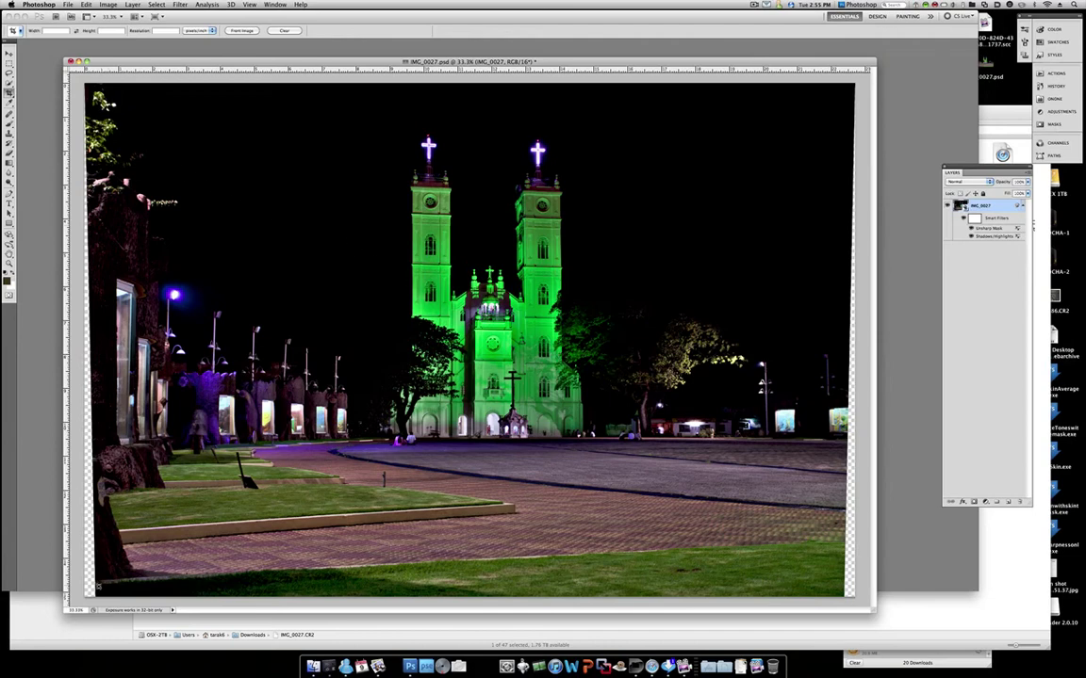
pyautogui.moveTo(94, 593)
pyautogui.mouseDown()
pyautogui.moveTo(775, 162)
pyautogui.moveTo(841, 85)
pyautogui.mouseUp()
pyautogui.press('Escape')
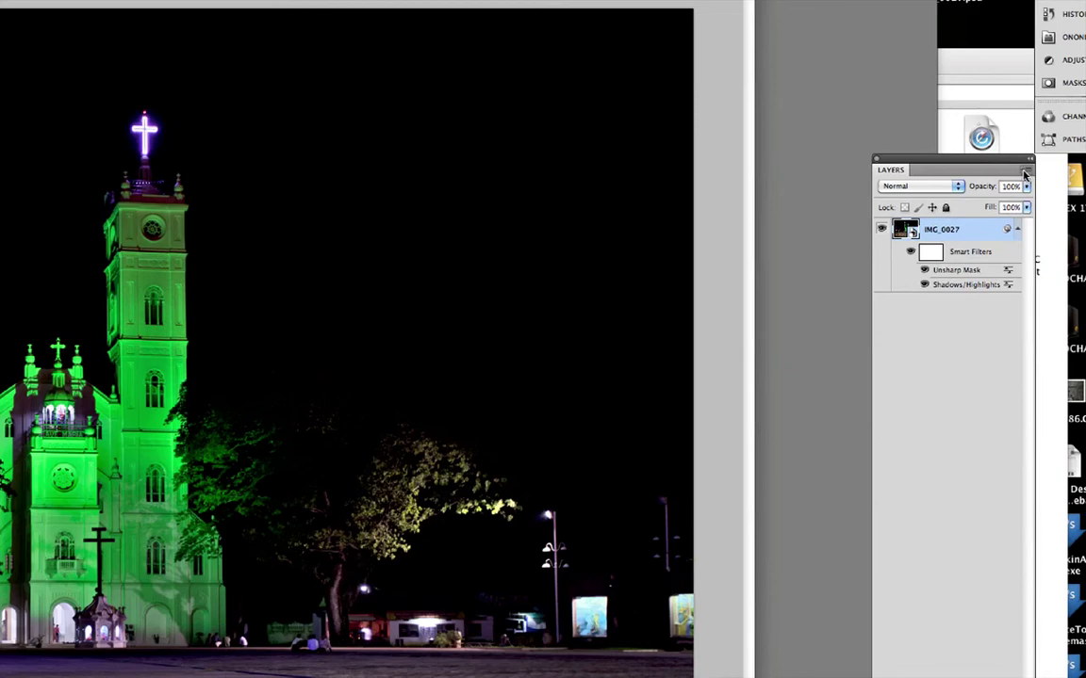
# - Use Flatten Image from the Layers panel menu, then fit the whole image in the window
pyautogui.click(1026, 175)
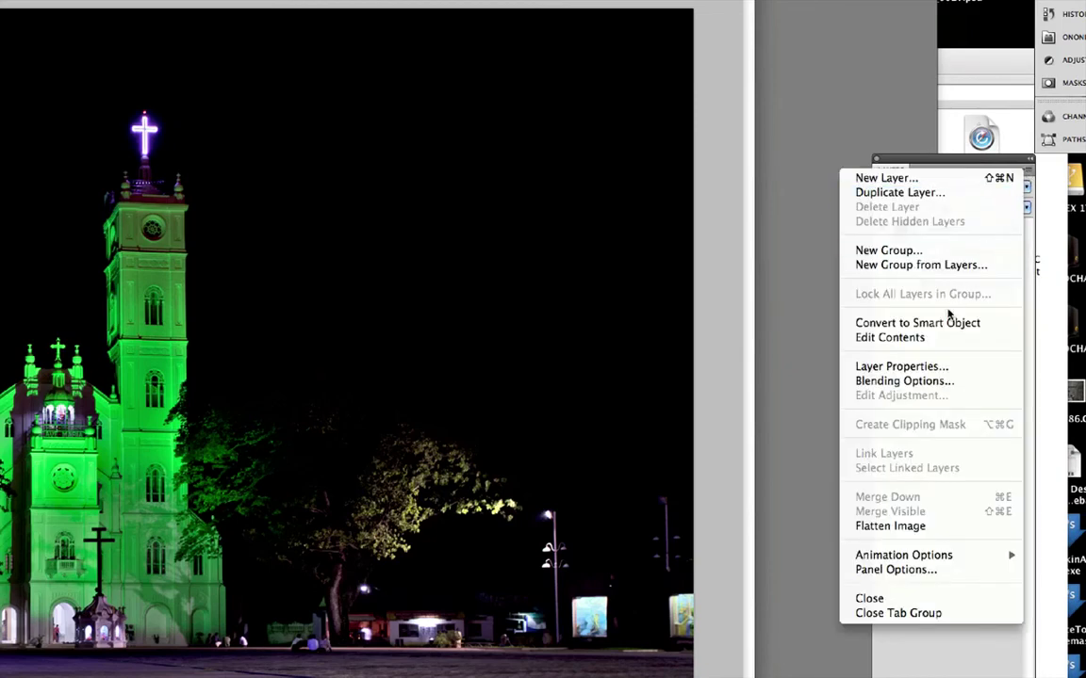
pyautogui.click(910, 525)
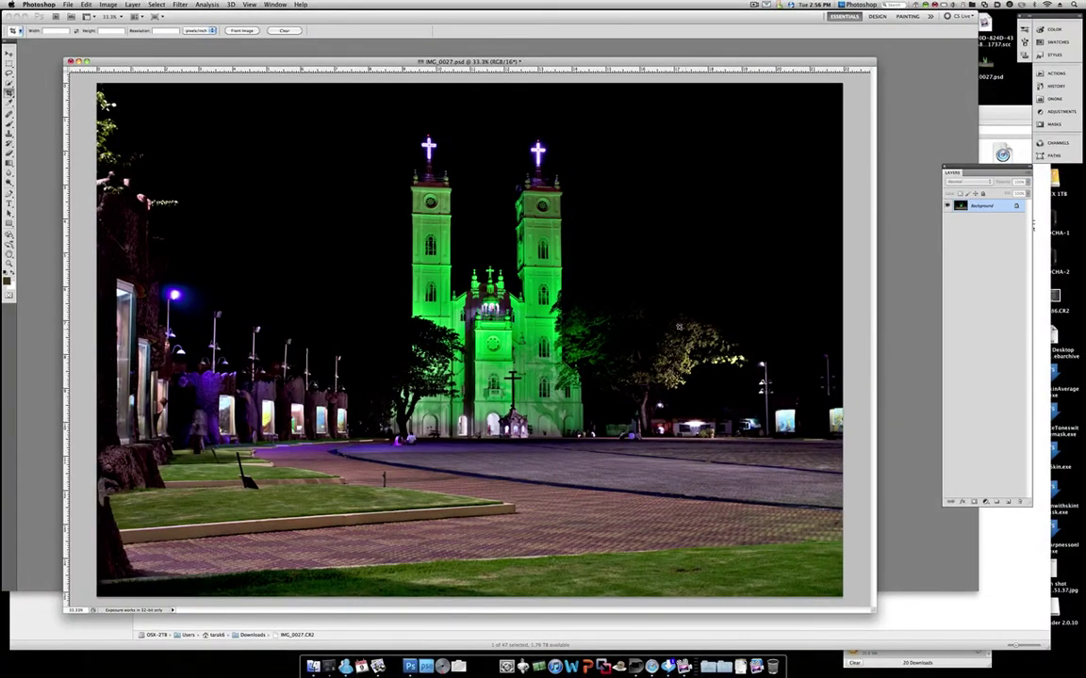
pyautogui.press('super+0')
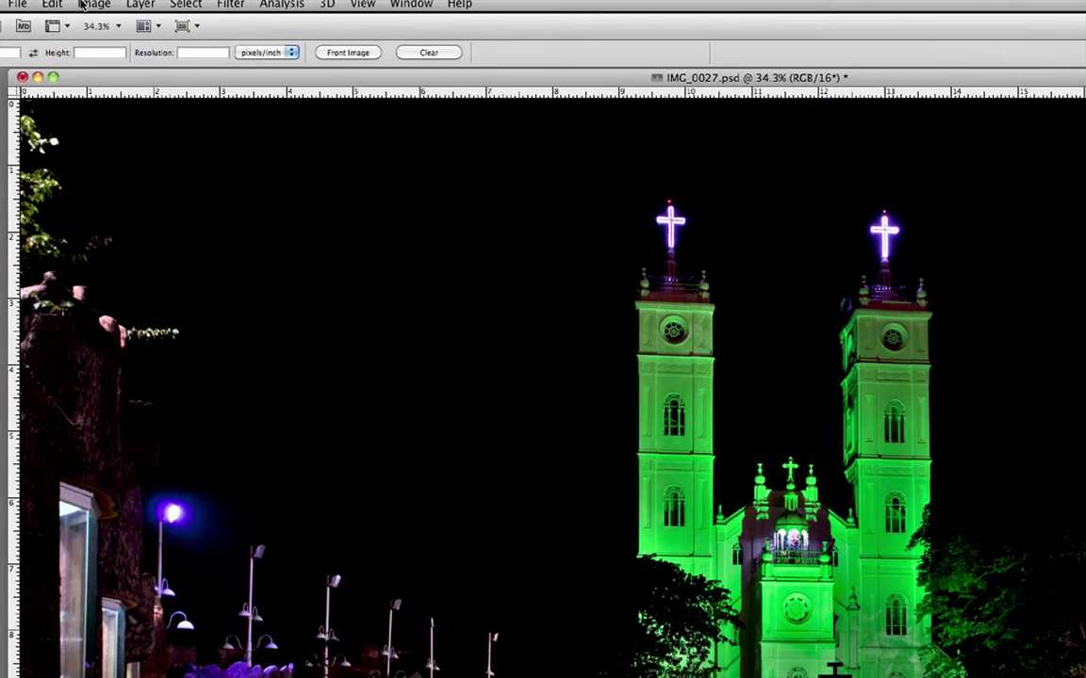
# - Save a JPEG copy named IMG_0027.jpg on the Desktop at Maximum quality 12
pyautogui.click(18, 6)
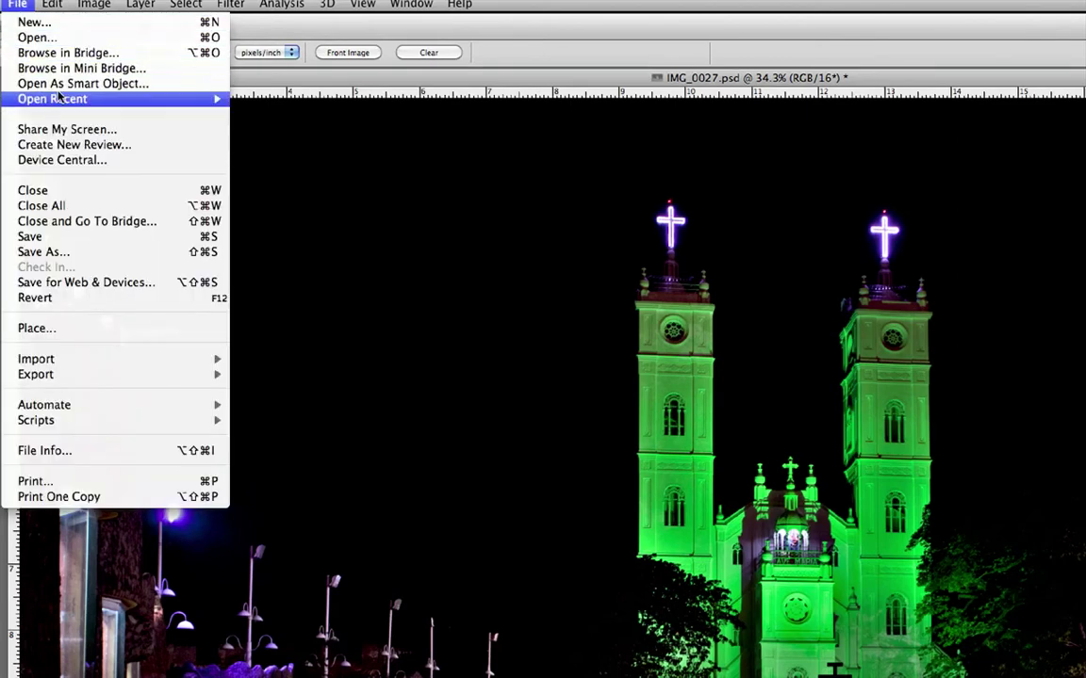
pyautogui.click(111, 253)
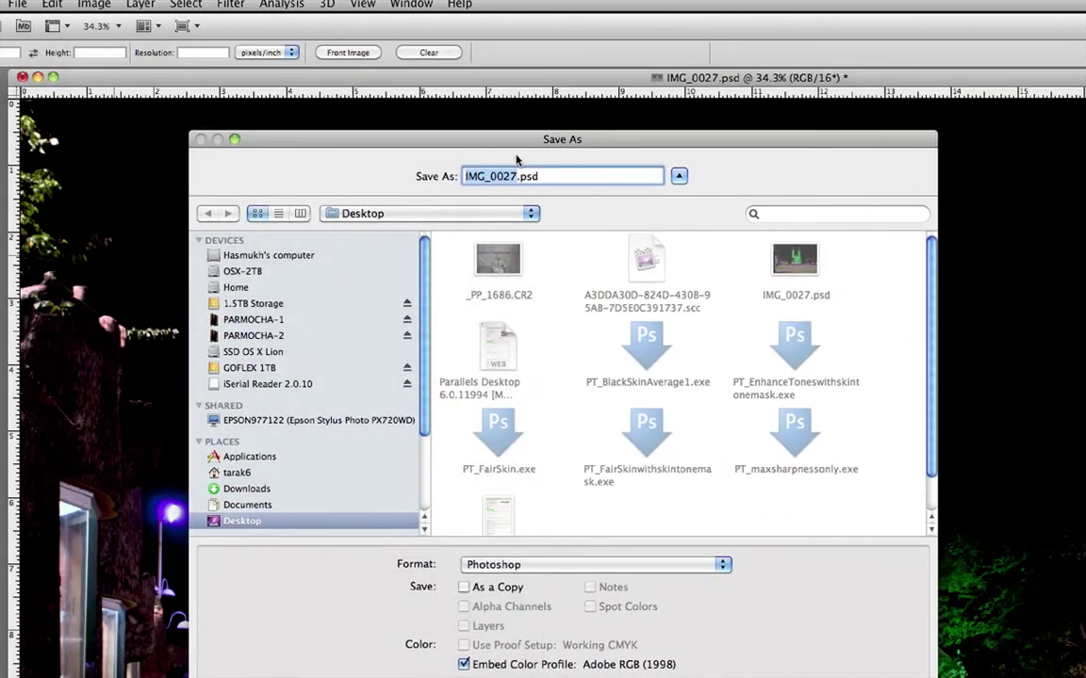
pyautogui.click(723, 566)
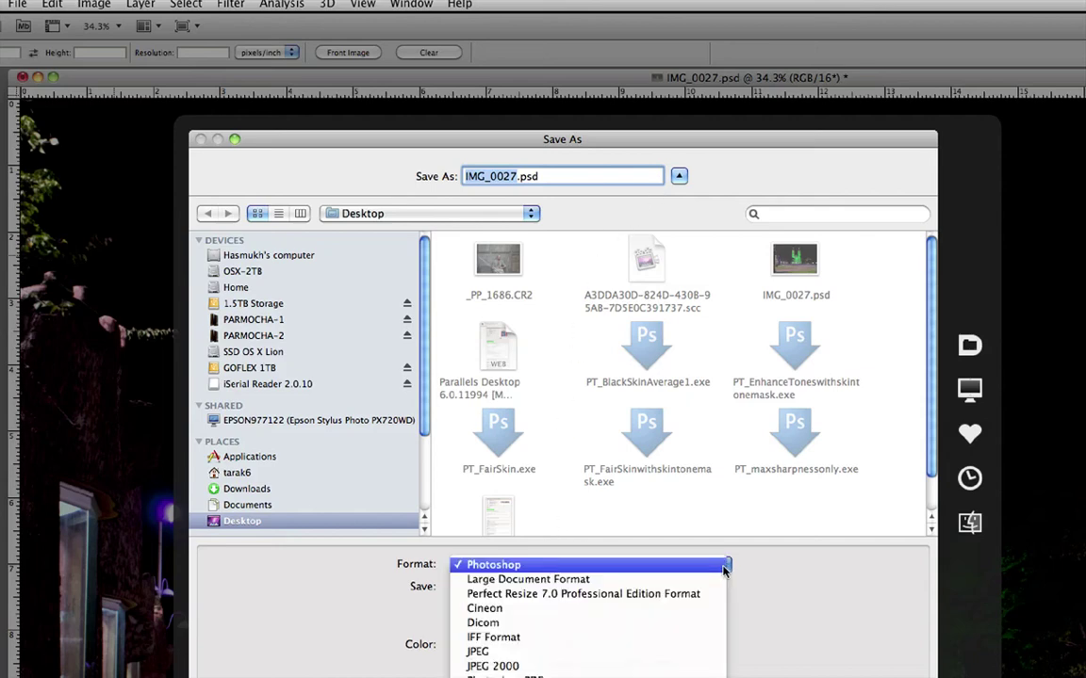
pyautogui.click(547, 653)
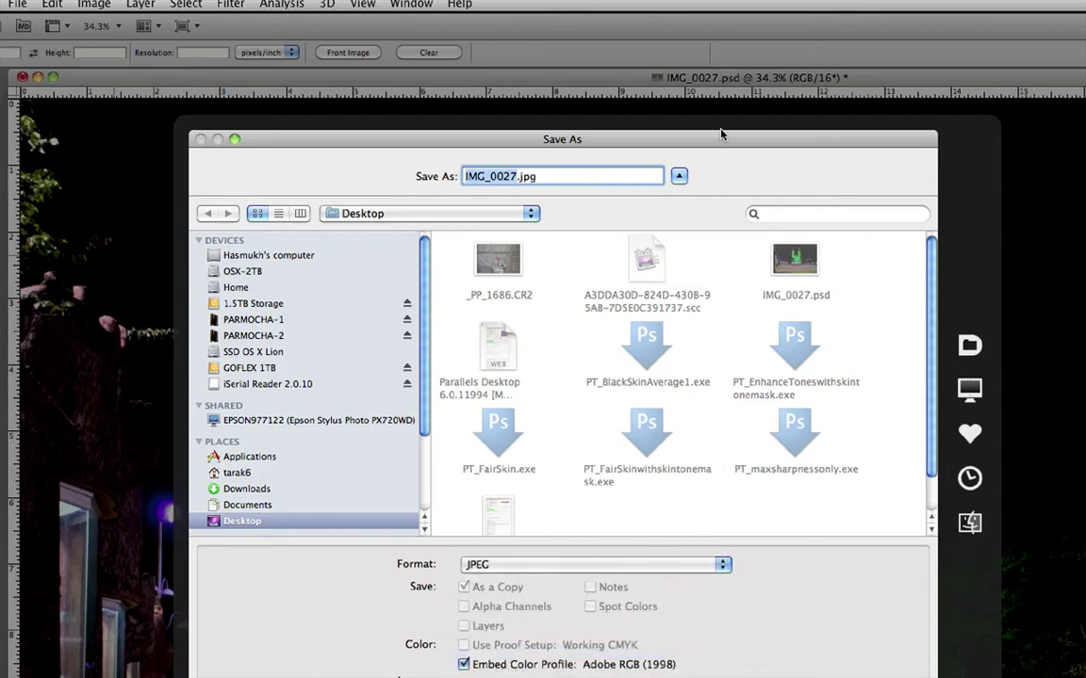
pyautogui.moveTo(720, 138); pyautogui.dragTo(714, 69)
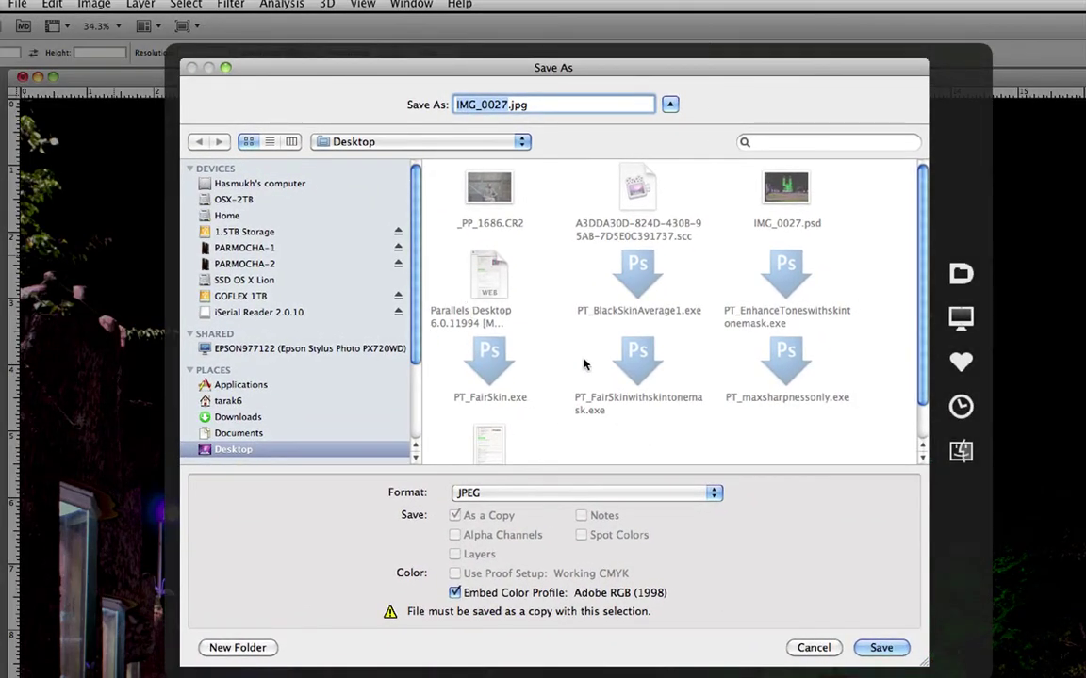
pyautogui.click(882, 648)
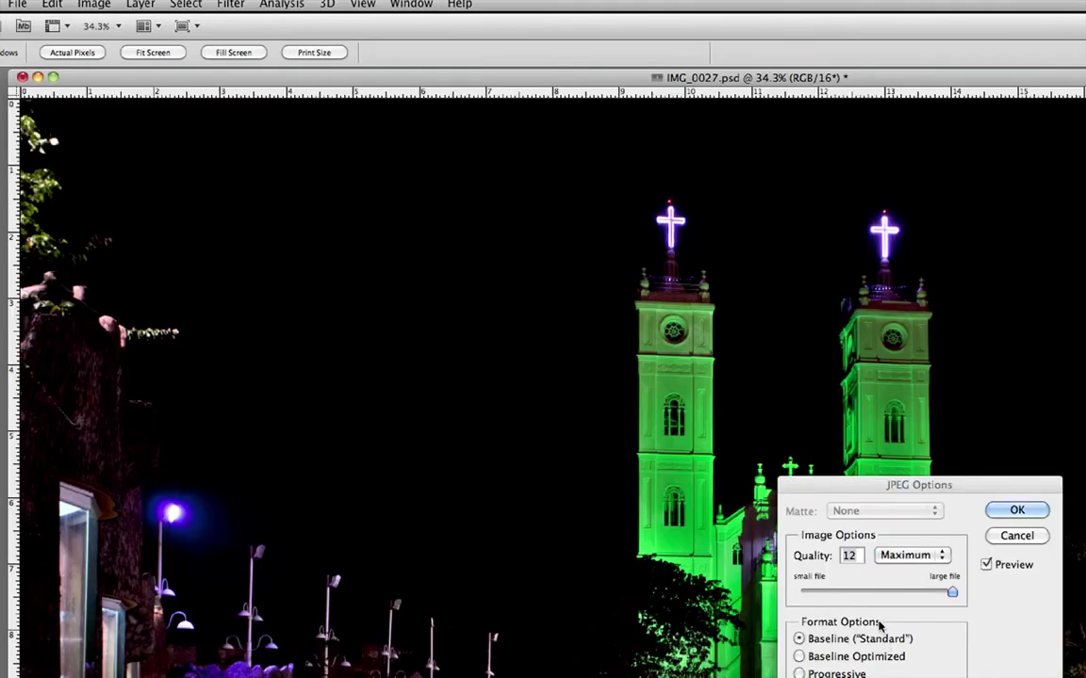
pyautogui.moveTo(876, 485); pyautogui.dragTo(746, 289)
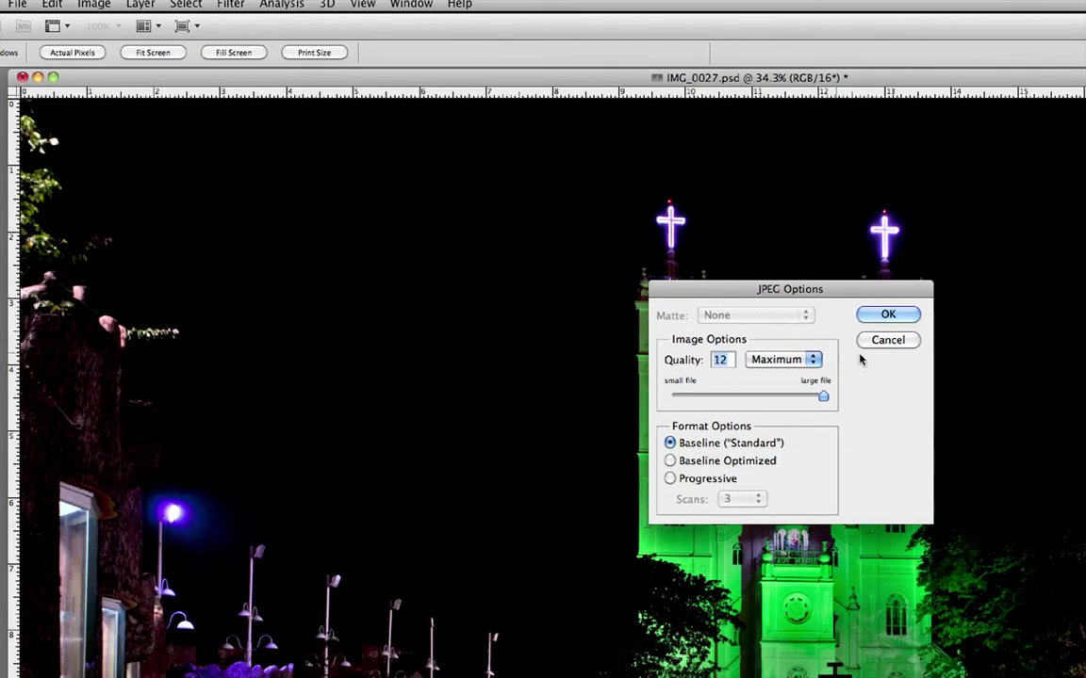
pyautogui.click(900, 317)
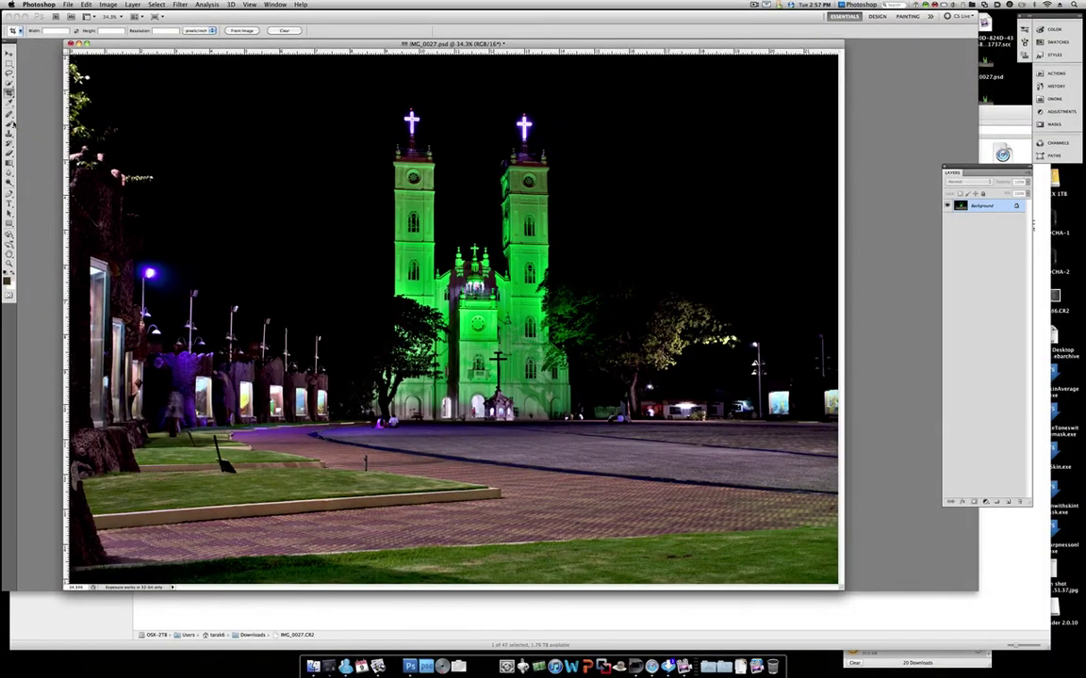
pyautogui.click(9, 132)
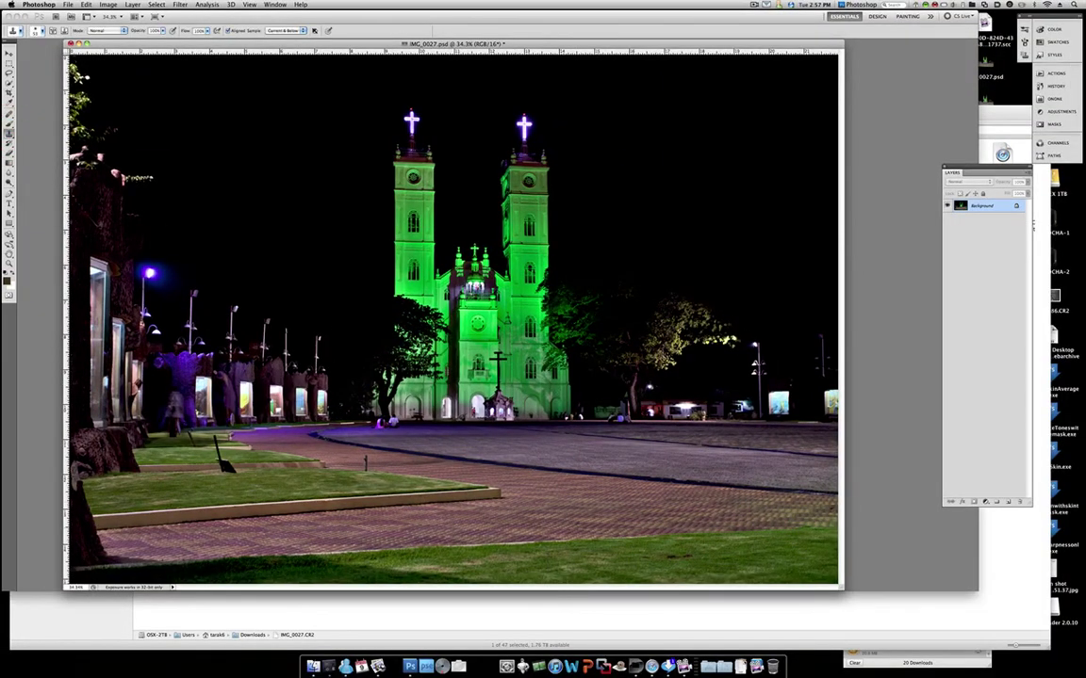
pyautogui.keyDown('alt'); pyautogui.click(695, 567); pyautogui.keyUp('alt')
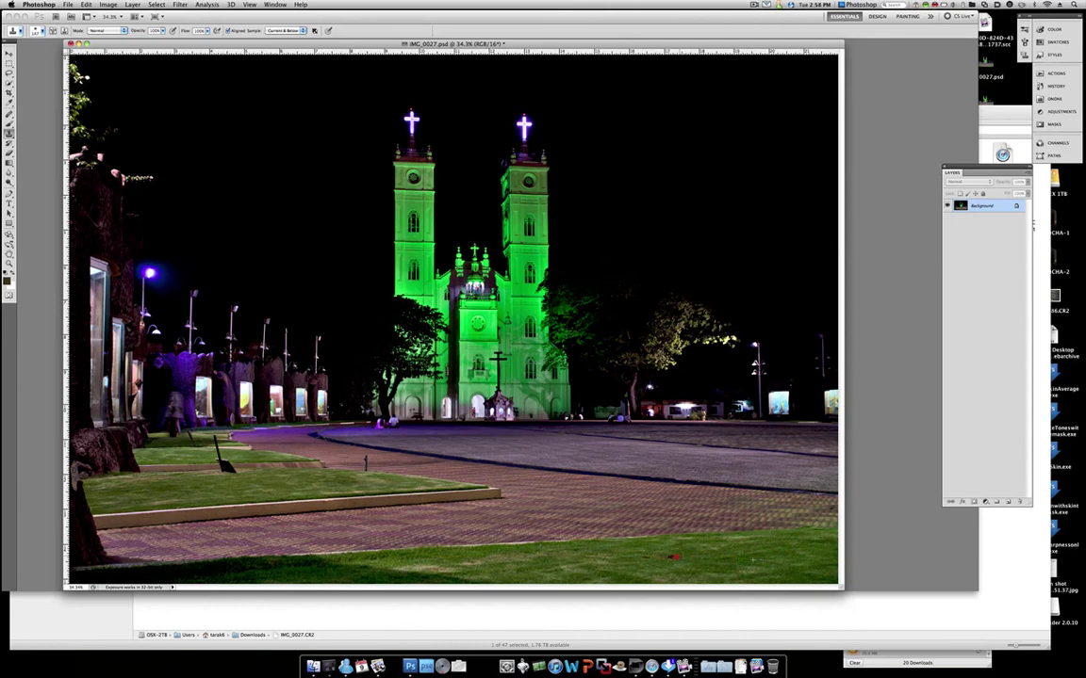
pyautogui.click(639, 559)
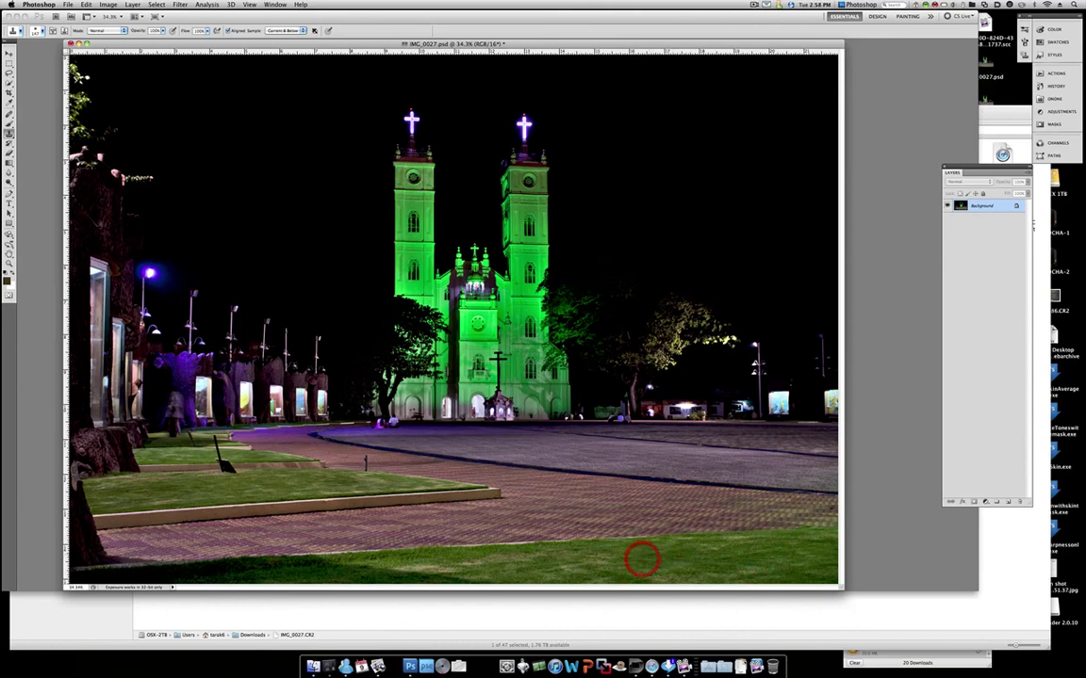